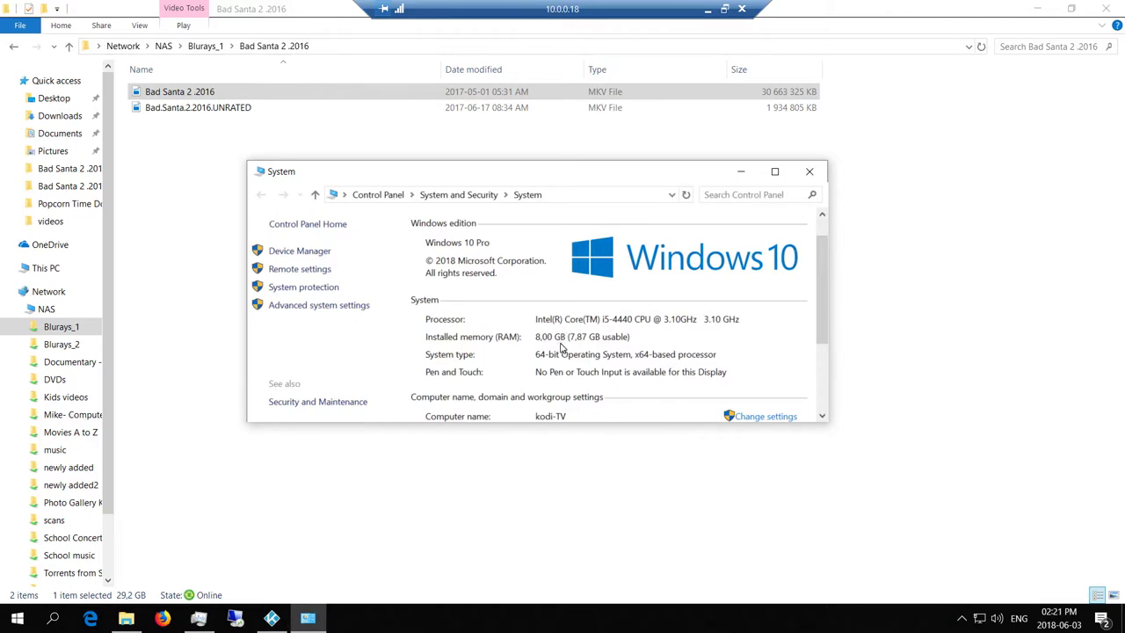
- Close the System window to get back to the Bad Santa 2 .2016 NAS folder
{"action": "left_click", "coordinate": [811, 173]}
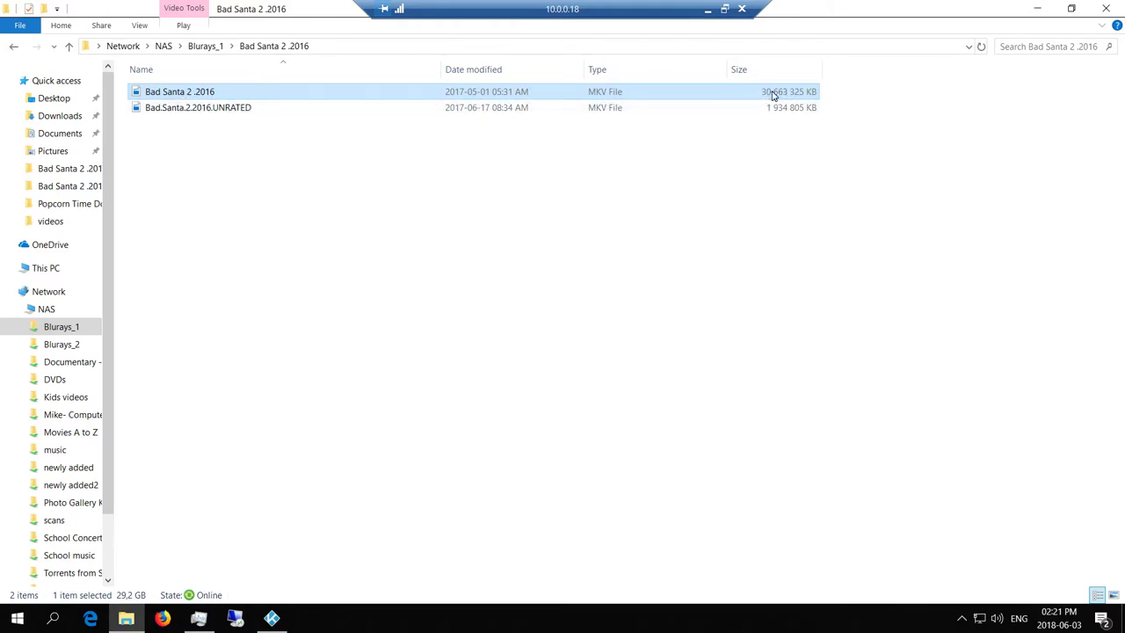
- Play the Bad Santa 2 .2016 MKV in Films & TV and widen Task Manager to its GPU columns
{"action": "double_click", "coordinate": [174, 94]}
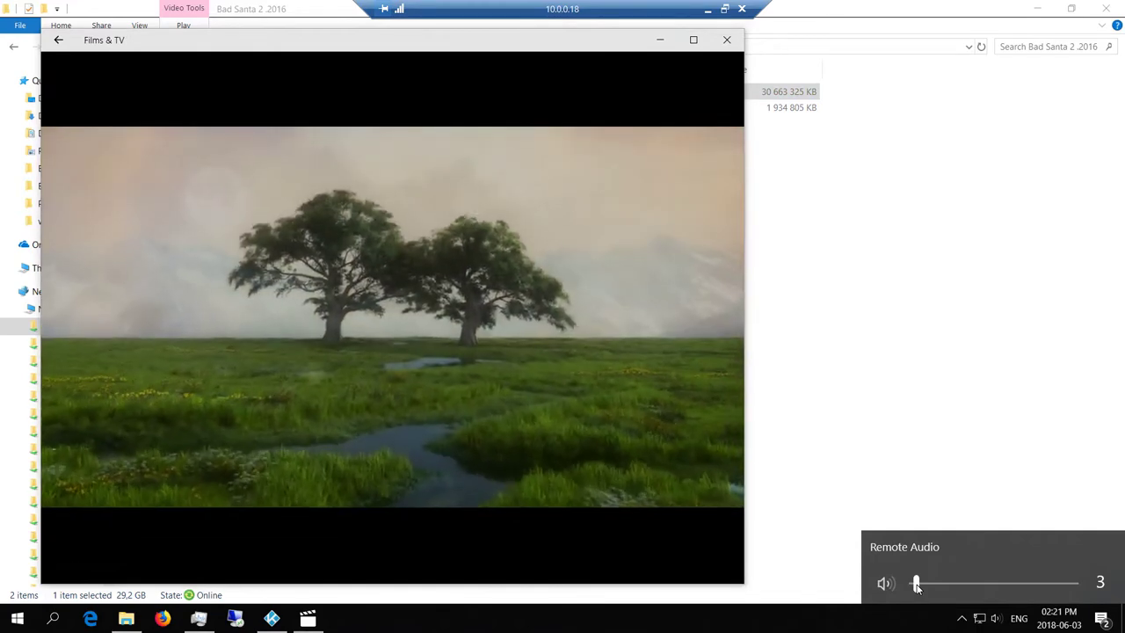
{"action": "left_click", "coordinate": [199, 620]}
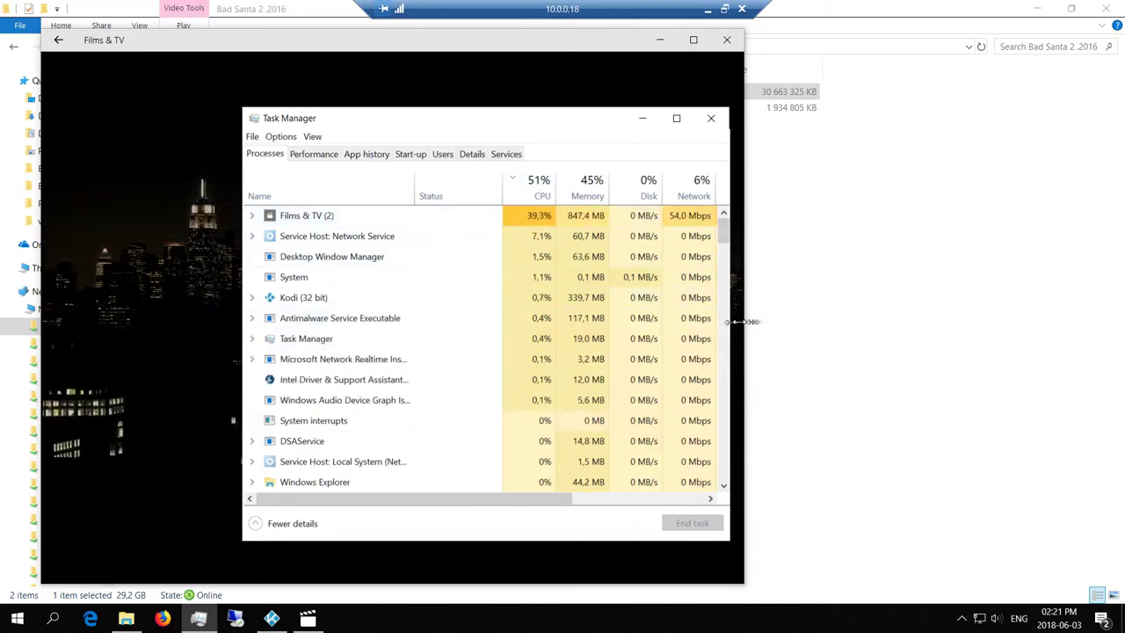
{"action": "left_click_drag", "start_coordinate": [743, 321], "coordinate": [892, 322]}
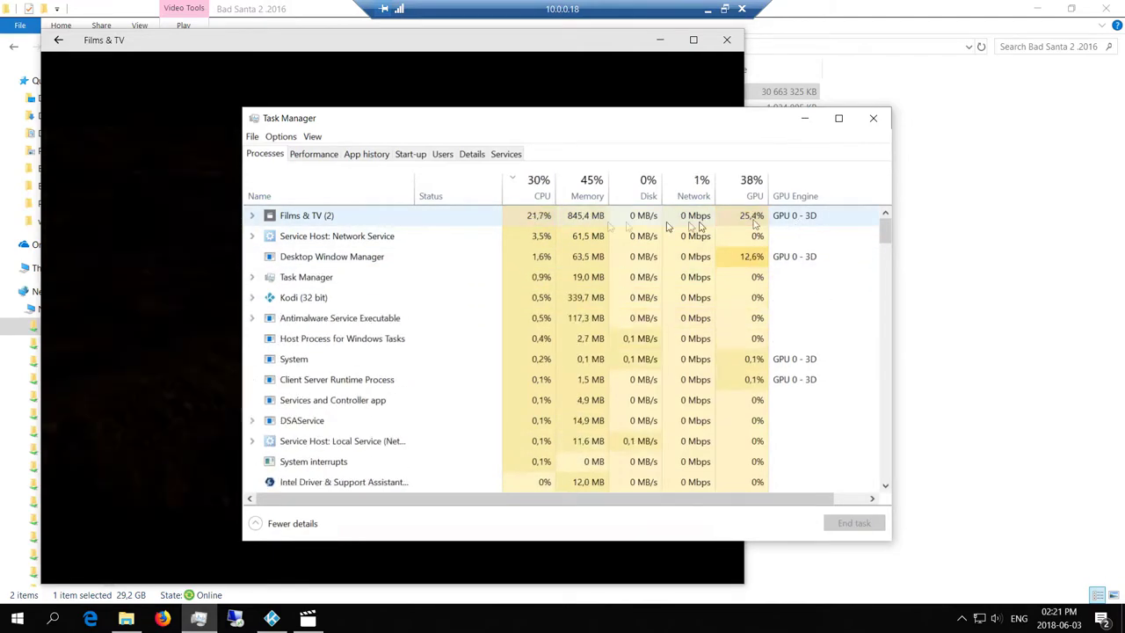
- Reposition Task Manager over the video to read the load, then close Films & TV
{"action": "left_click_drag", "start_coordinate": [524, 120], "coordinate": [414, 442]}
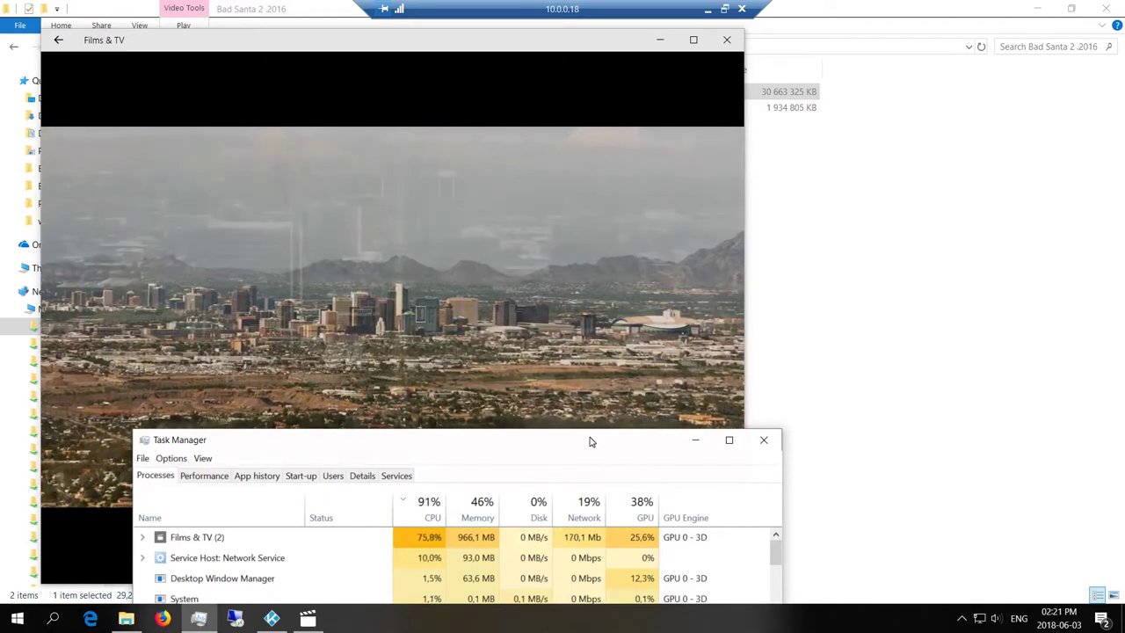
{"action": "left_click_drag", "start_coordinate": [590, 442], "coordinate": [700, 131]}
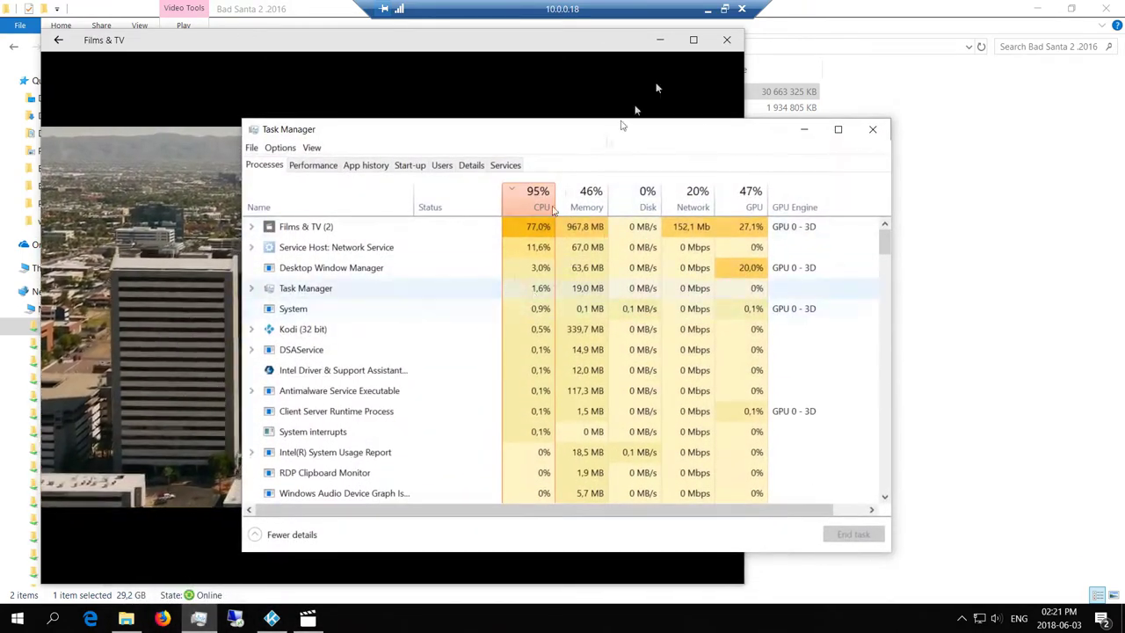
{"action": "left_click", "coordinate": [727, 40]}
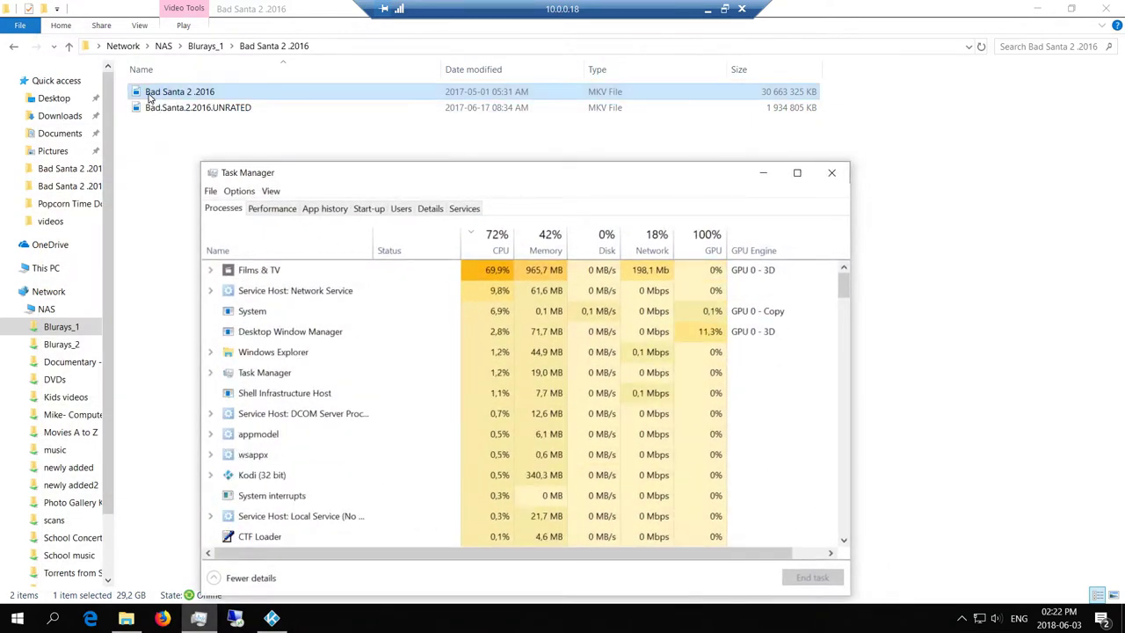
- Open the Bad Santa 2 file with Media Player Classic and place Task Manager over the video
{"action": "right_click", "coordinate": [150, 93]}
{"action": "mouse_move", "coordinate": [381, 173]}
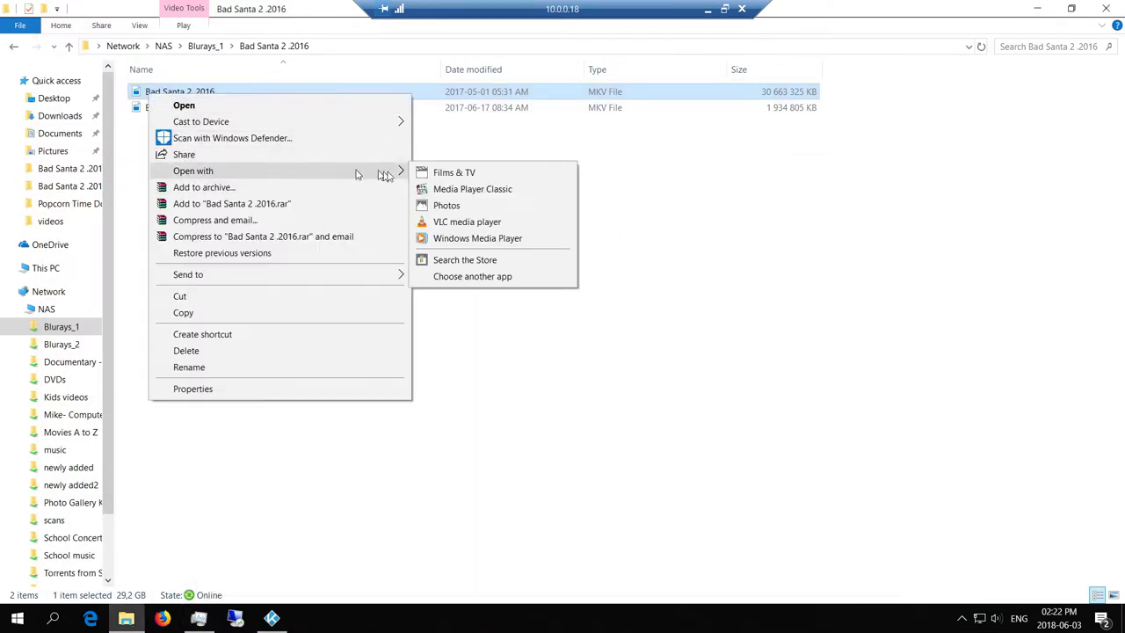
{"action": "left_click", "coordinate": [459, 189]}
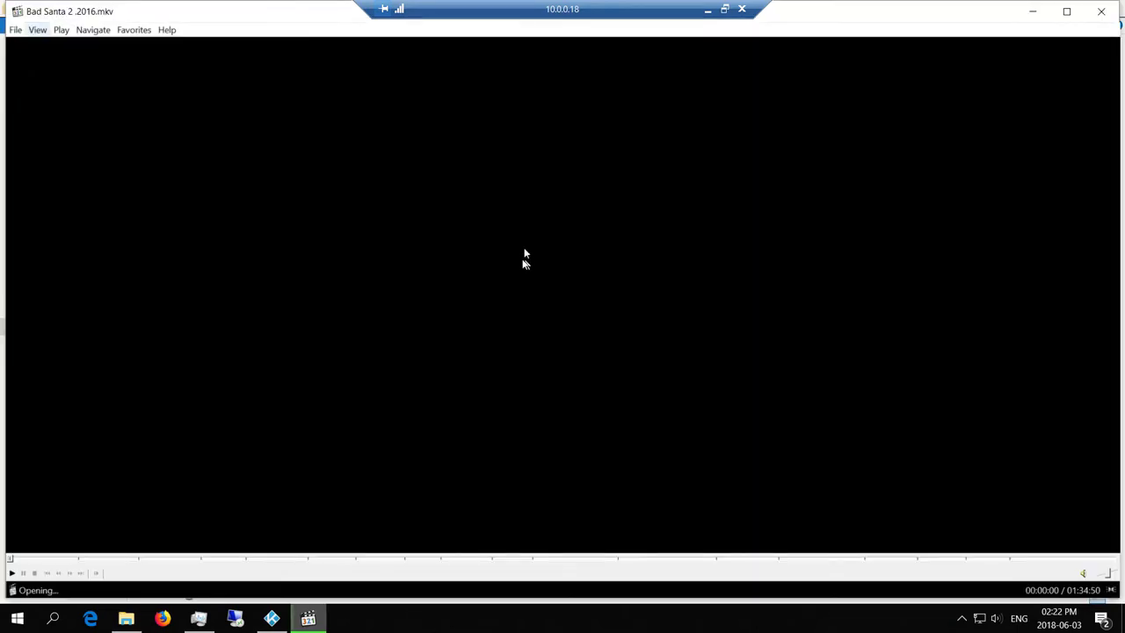
{"action": "left_click", "coordinate": [198, 620]}
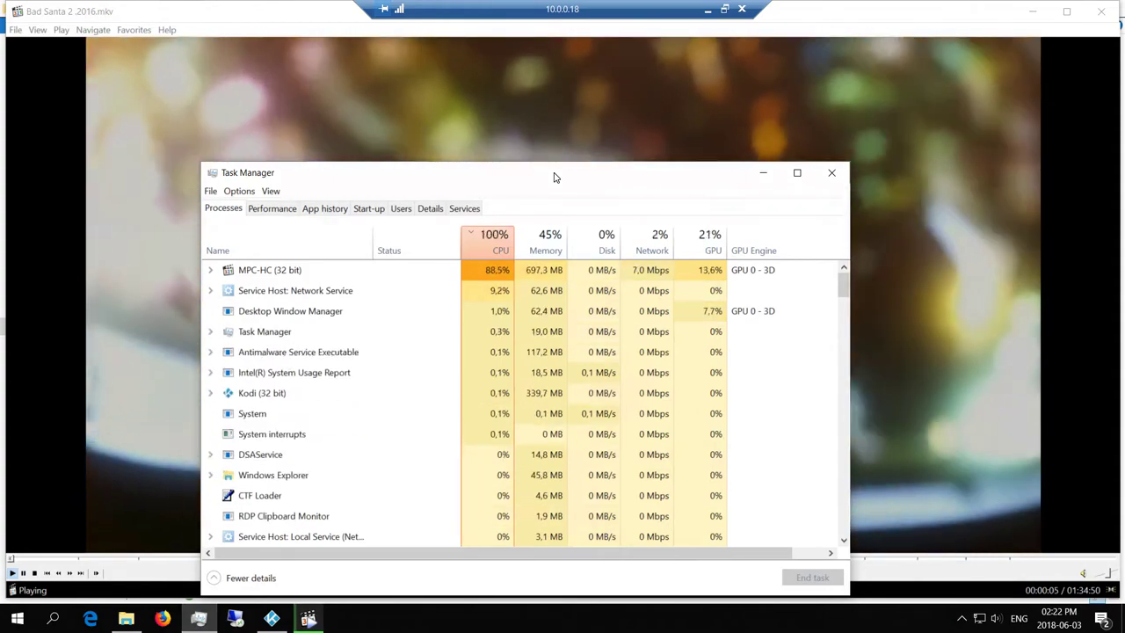
{"action": "left_click_drag", "start_coordinate": [546, 173], "coordinate": [549, 427]}
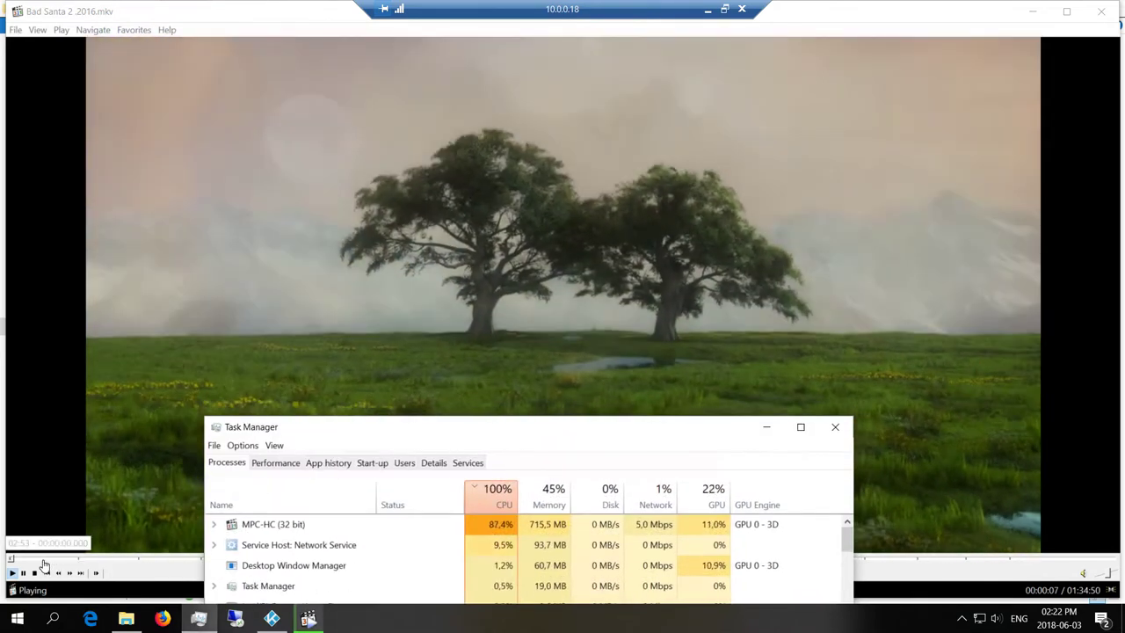
- Seek playback to about 2:52 and check Task Manager's load, then close Media Player Classic
{"action": "left_click", "coordinate": [44, 561]}
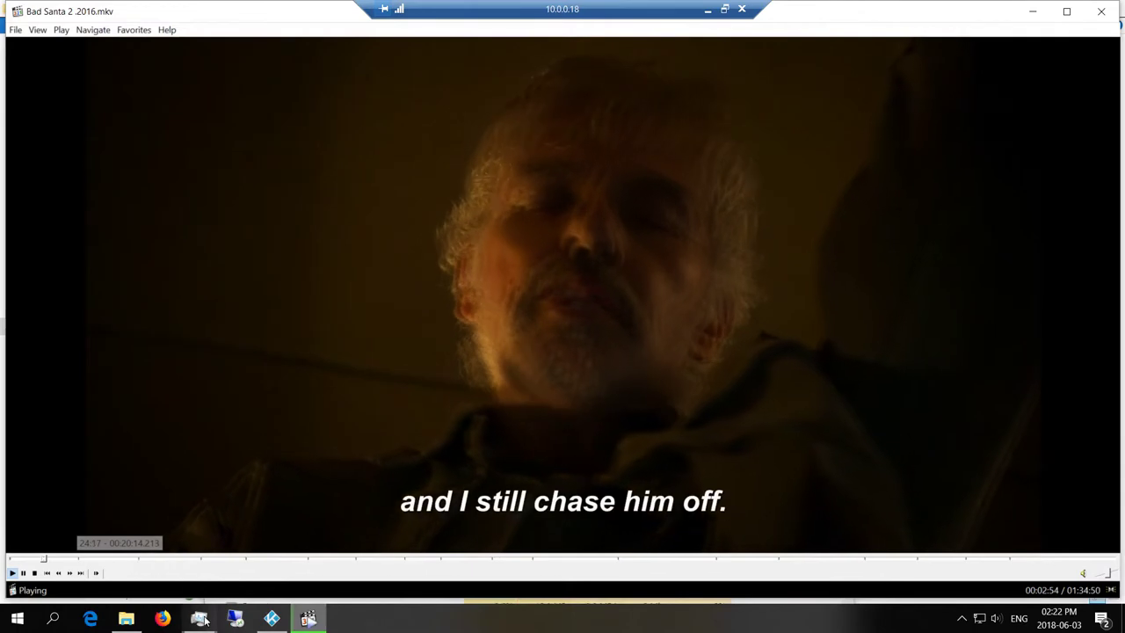
{"action": "mouse_move", "coordinate": [200, 620]}
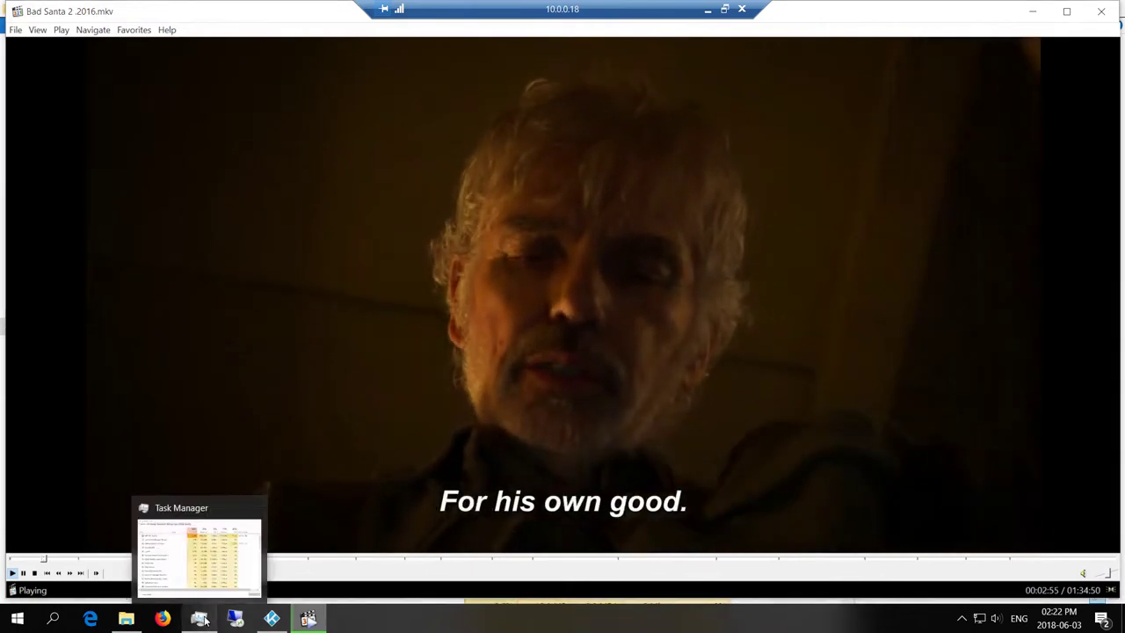
{"action": "left_click", "coordinate": [201, 620]}
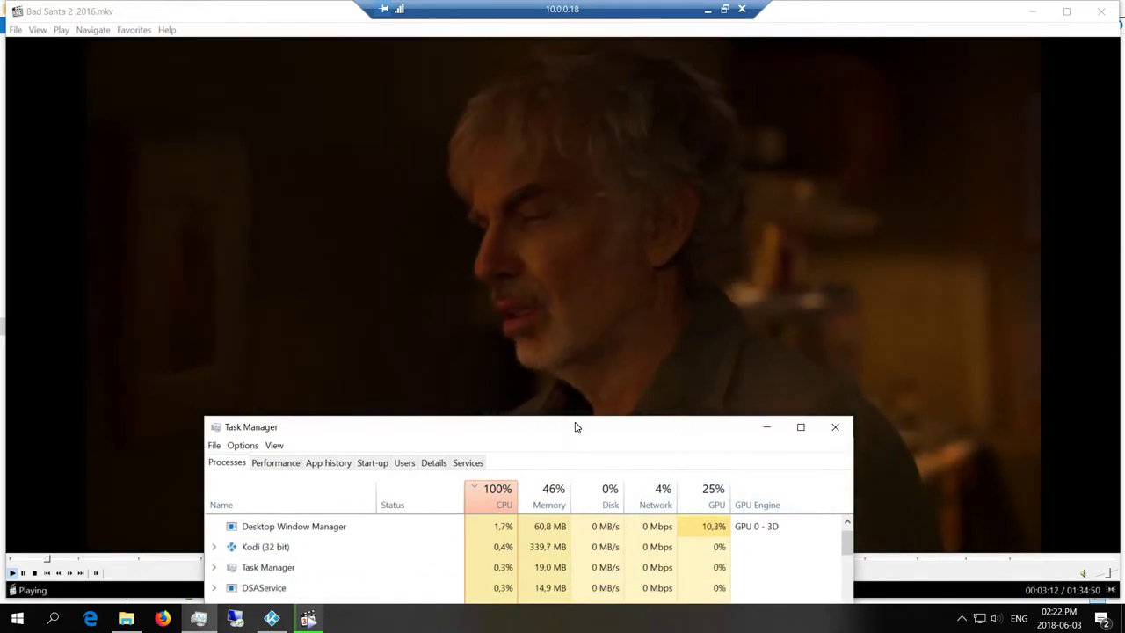
{"action": "left_click_drag", "start_coordinate": [576, 427], "coordinate": [577, 474]}
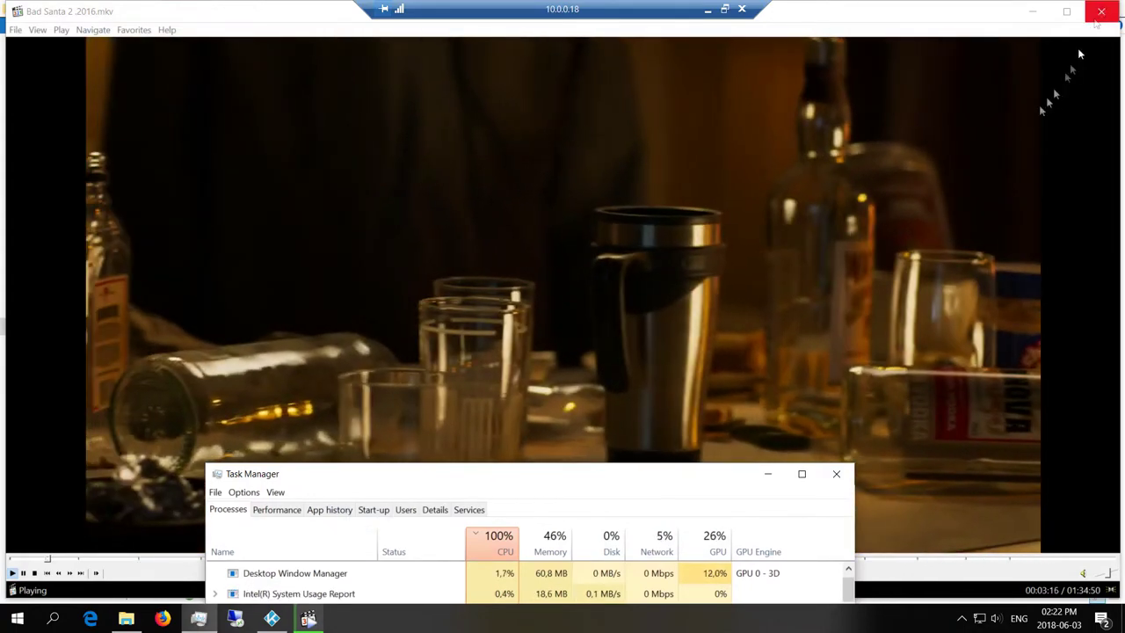
{"action": "left_click", "coordinate": [1101, 11]}
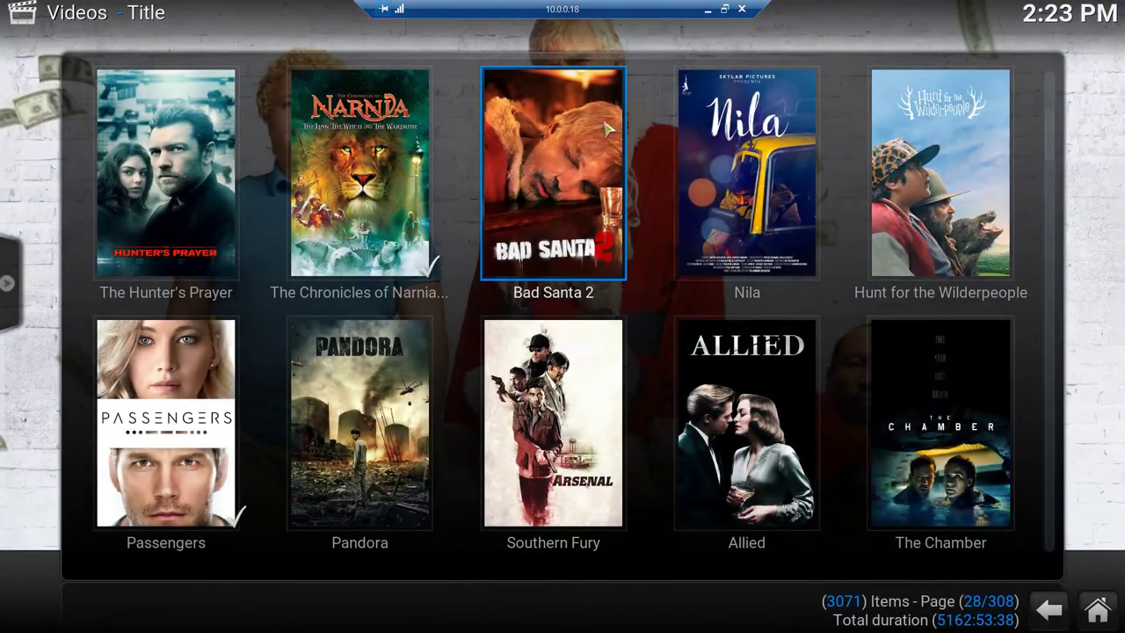
- Play Bad Santa 2 in Kodi, seek to around 7:10, check Task Manager, then stop playback
{"action": "left_click", "coordinate": [606, 128]}
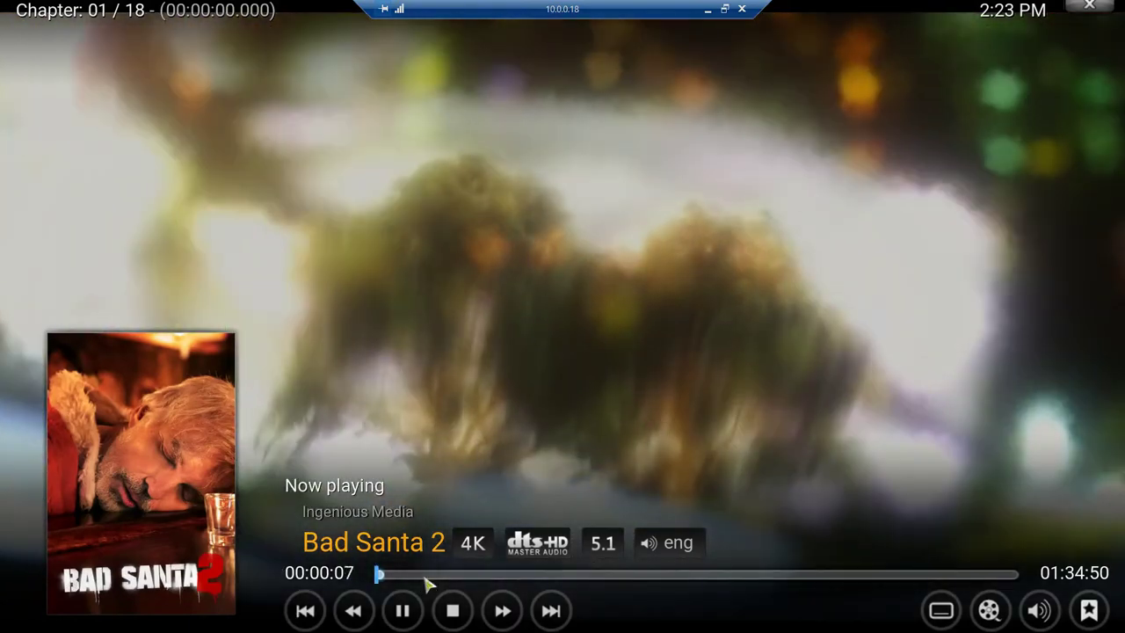
{"action": "left_click", "coordinate": [425, 574]}
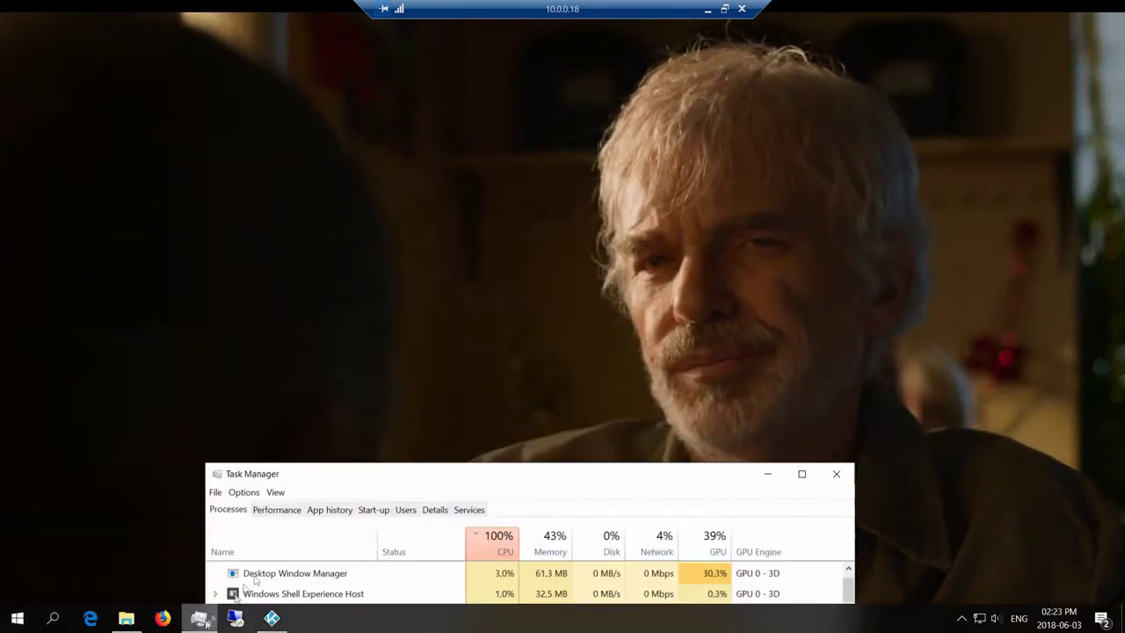
{"action": "left_click", "coordinate": [199, 618]}
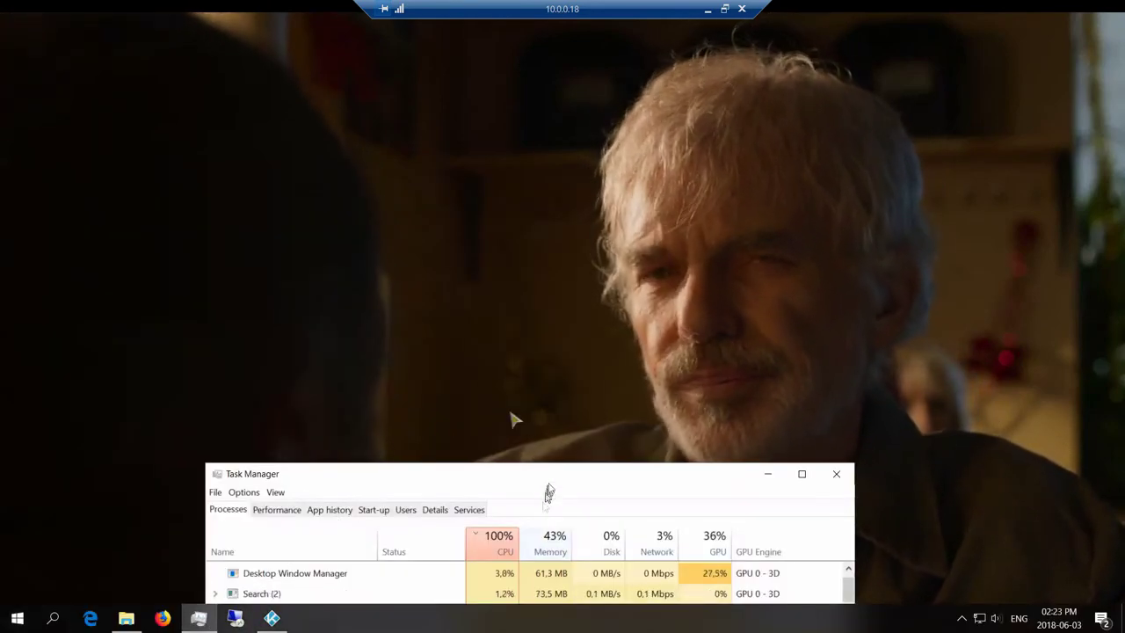
{"action": "left_click_drag", "start_coordinate": [553, 477], "coordinate": [553, 275]}
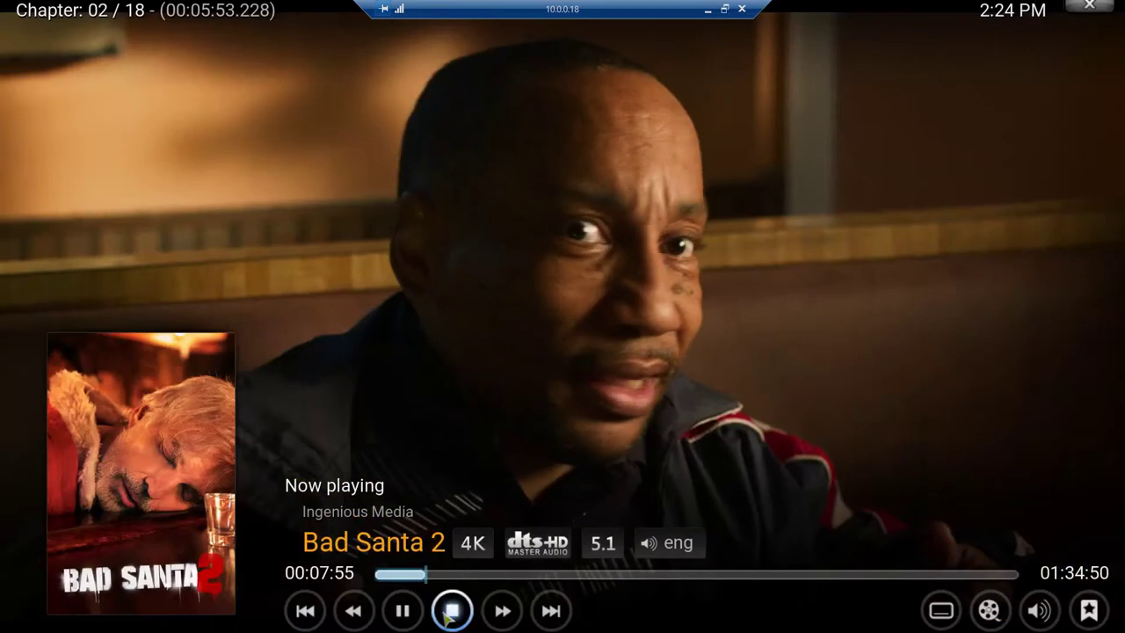
{"action": "left_click", "coordinate": [448, 615]}
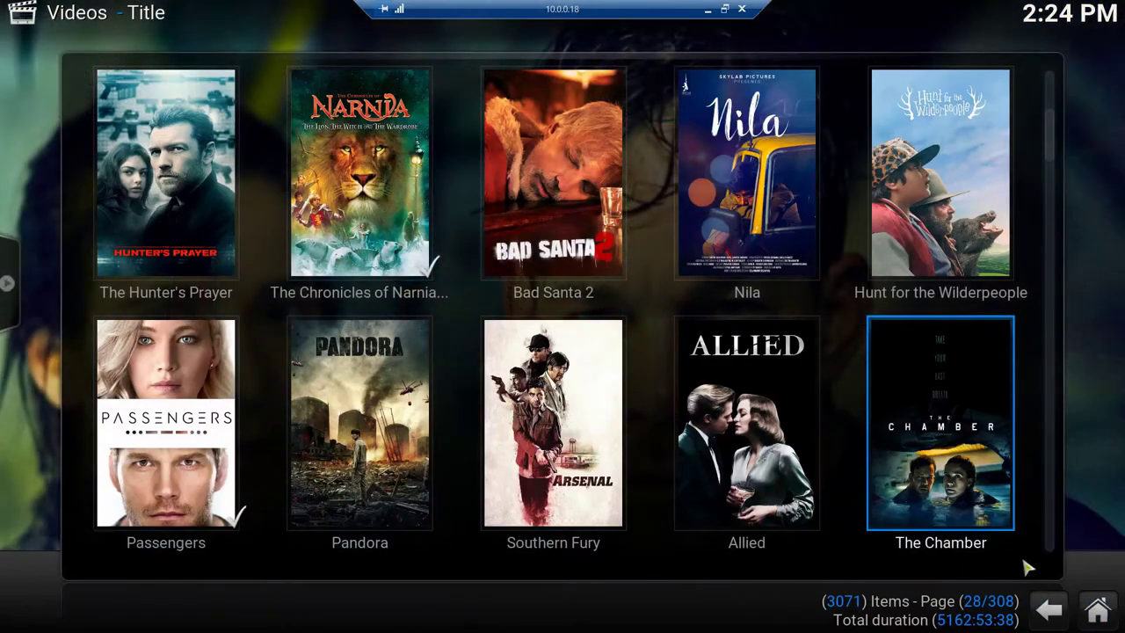
- Leave the remote session and open the GeForce GT 1030 vs HD Graphics 4600 comparison page
{"action": "left_click", "coordinate": [708, 10]}
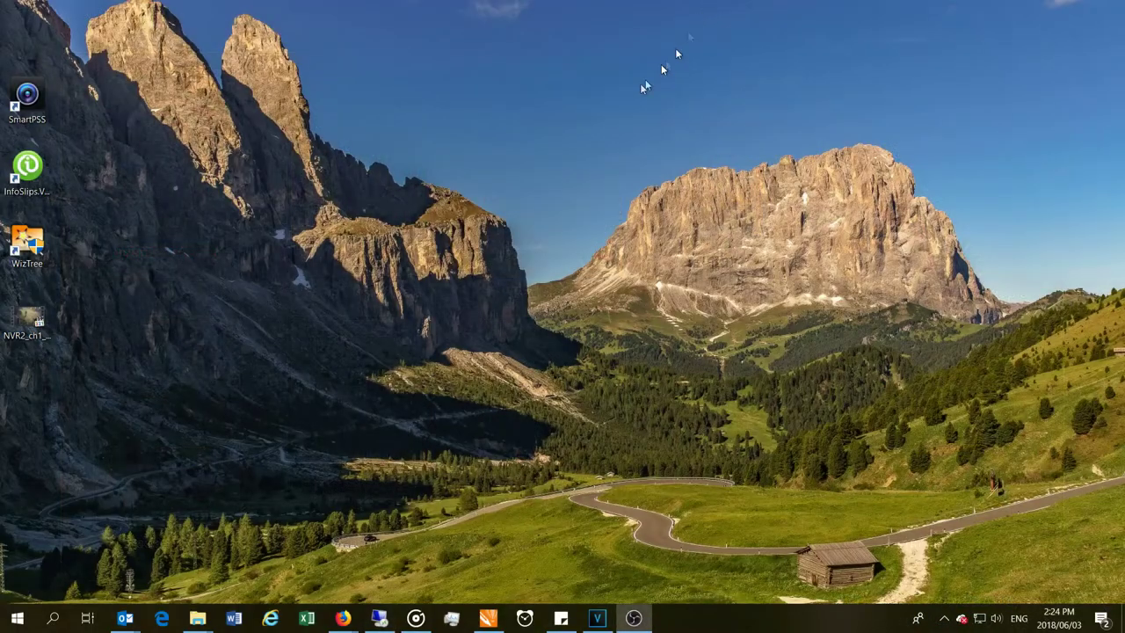
{"action": "mouse_move", "coordinate": [354, 622]}
{"action": "left_click", "coordinate": [361, 541]}
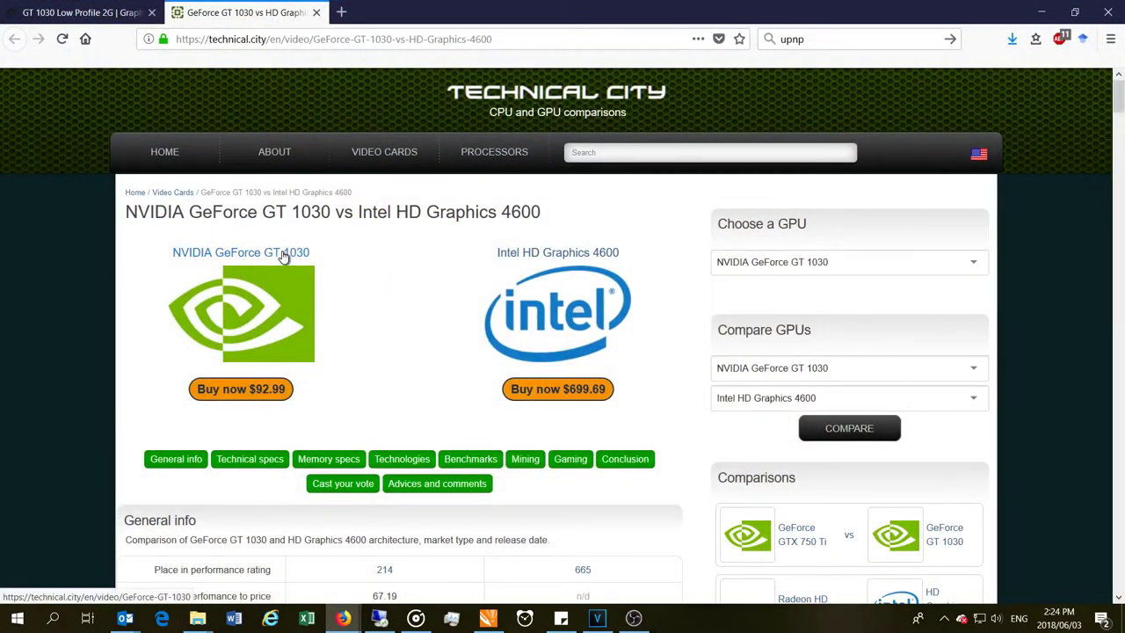
- Review the Gigabyte GT 1030 Low Profile 2G specifications, from clocks down to the 300W PSU
{"action": "left_click", "coordinate": [97, 12]}
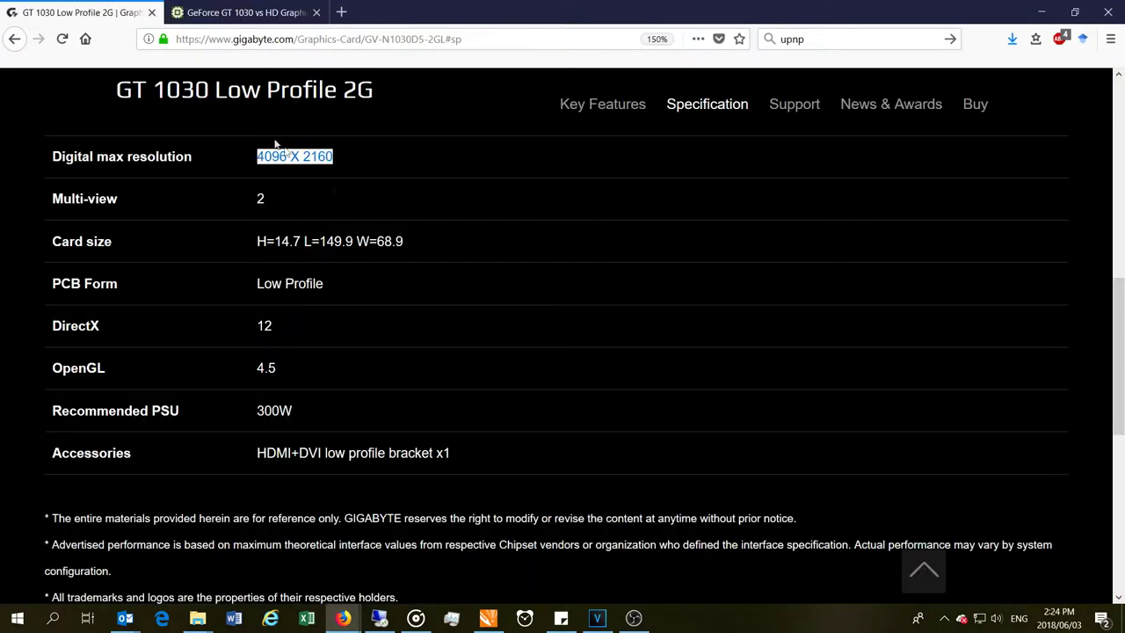
{"action": "scroll", "coordinate": [341, 327], "scroll_direction": "up", "scroll_amount": 10}
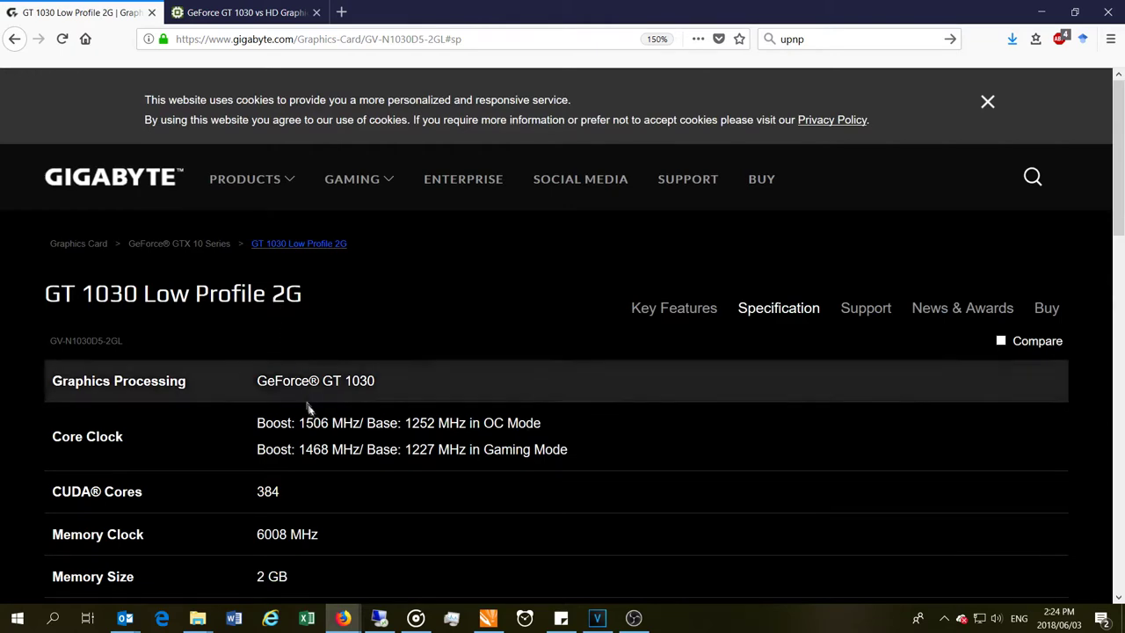
{"action": "scroll", "coordinate": [275, 423], "scroll_direction": "down", "scroll_amount": 2}
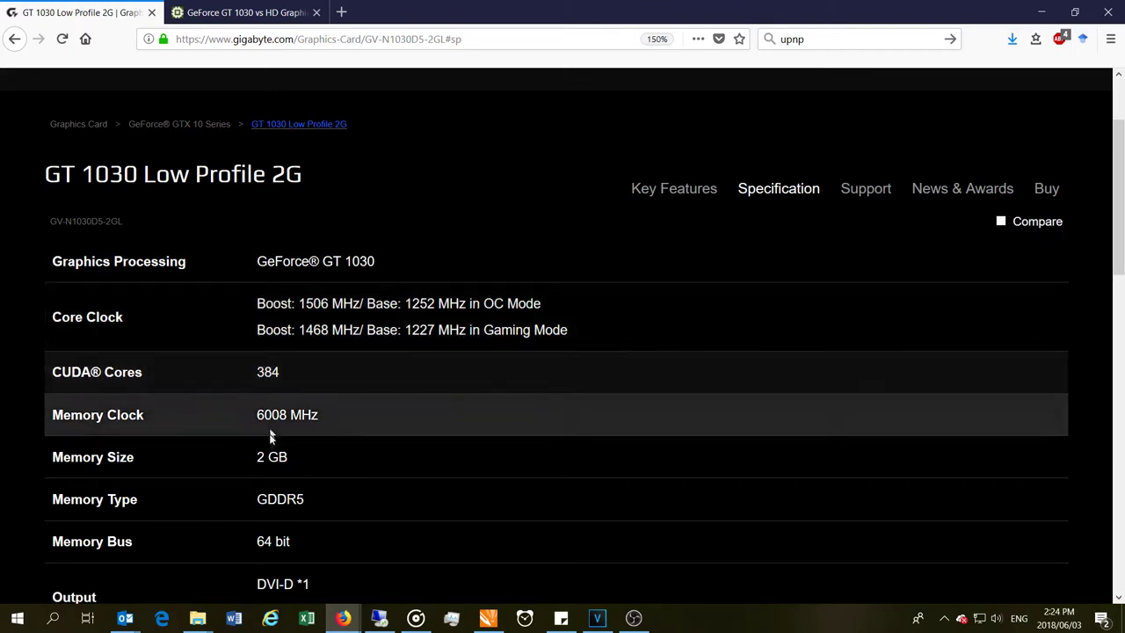
{"action": "scroll", "coordinate": [315, 368], "scroll_direction": "down", "scroll_amount": 3}
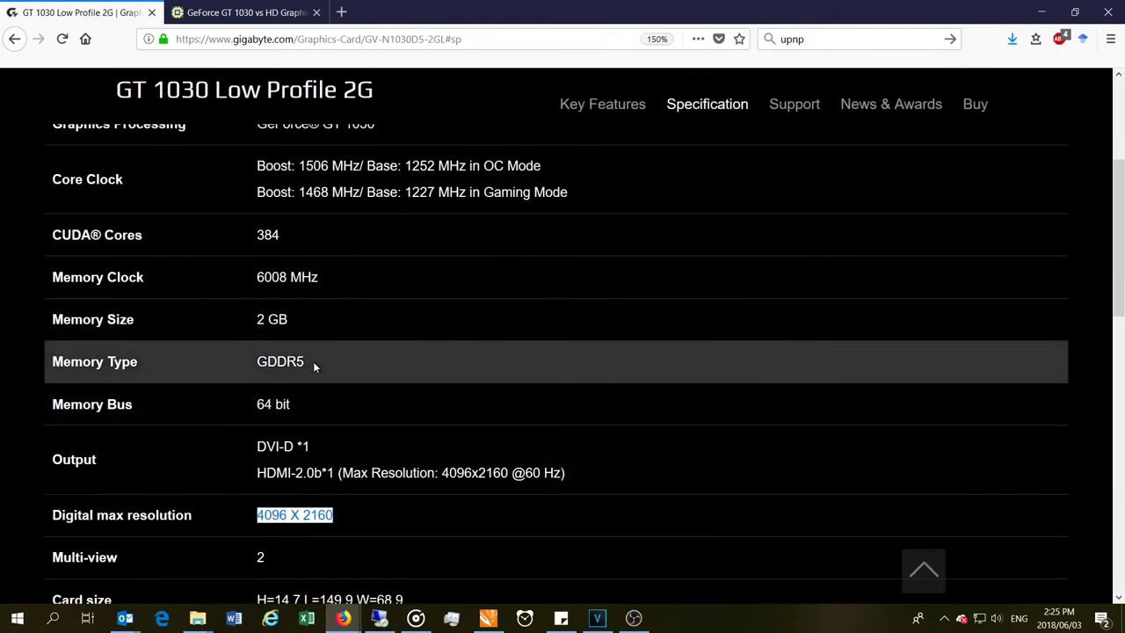
{"action": "scroll", "coordinate": [264, 405], "scroll_direction": "down", "scroll_amount": 5}
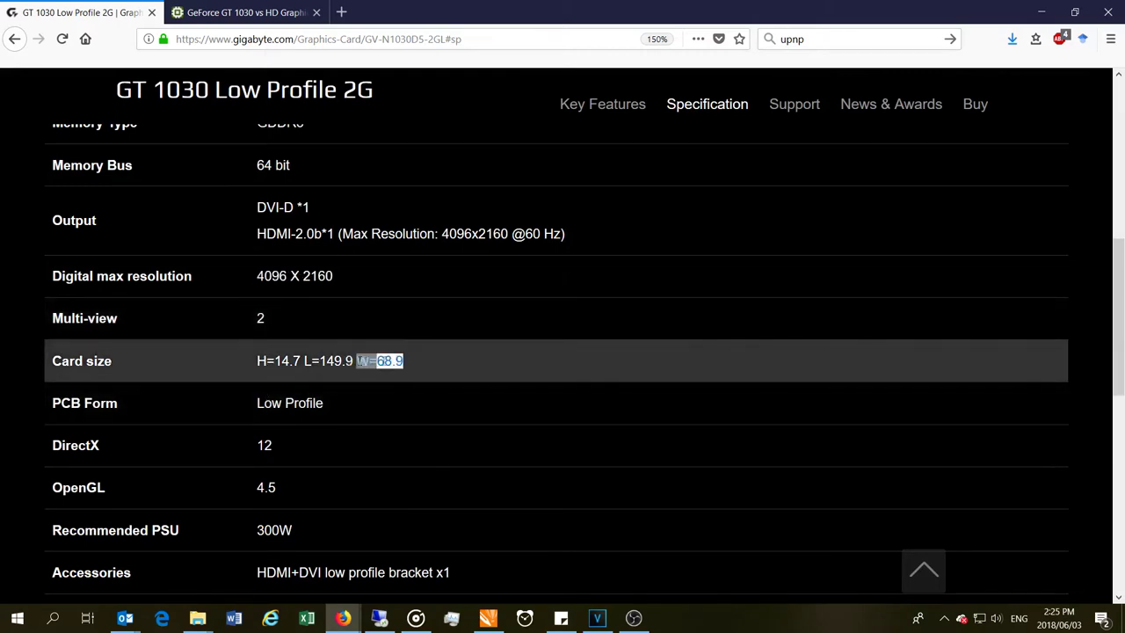
{"action": "scroll", "coordinate": [297, 410], "scroll_direction": "down", "scroll_amount": 5}
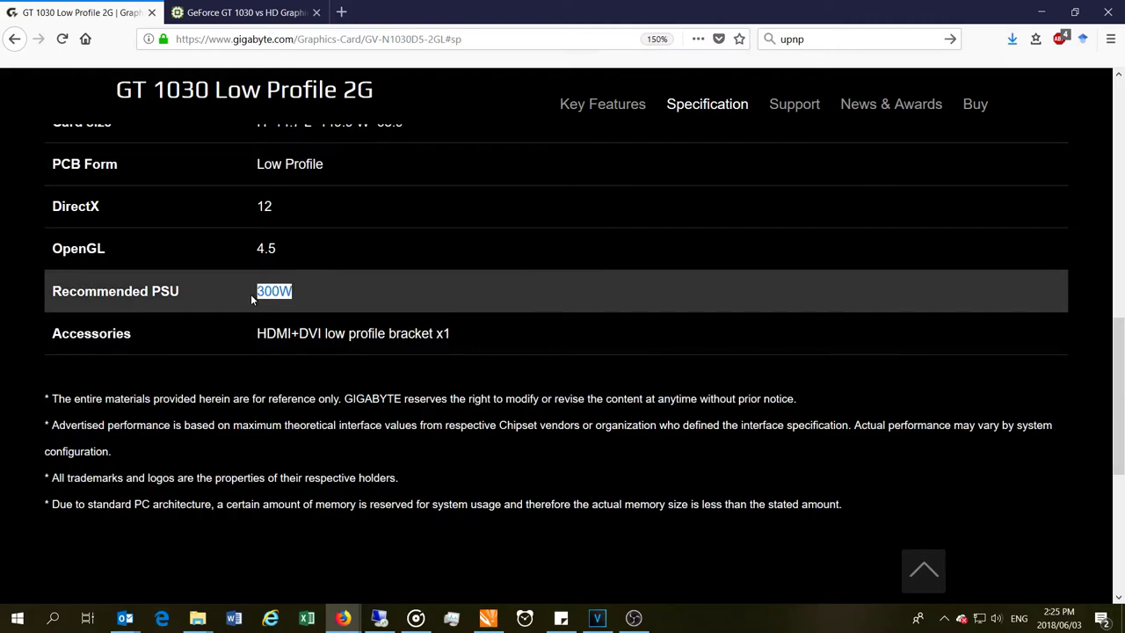
{"action": "scroll", "coordinate": [252, 300], "scroll_direction": "up", "scroll_amount": 8}
{"action": "left_click", "coordinate": [246, 12]}
- Scroll down to Technical specs to compare the 30 W and 45 W TDP, then back up
{"action": "scroll", "coordinate": [360, 396], "scroll_direction": "down", "scroll_amount": 4}
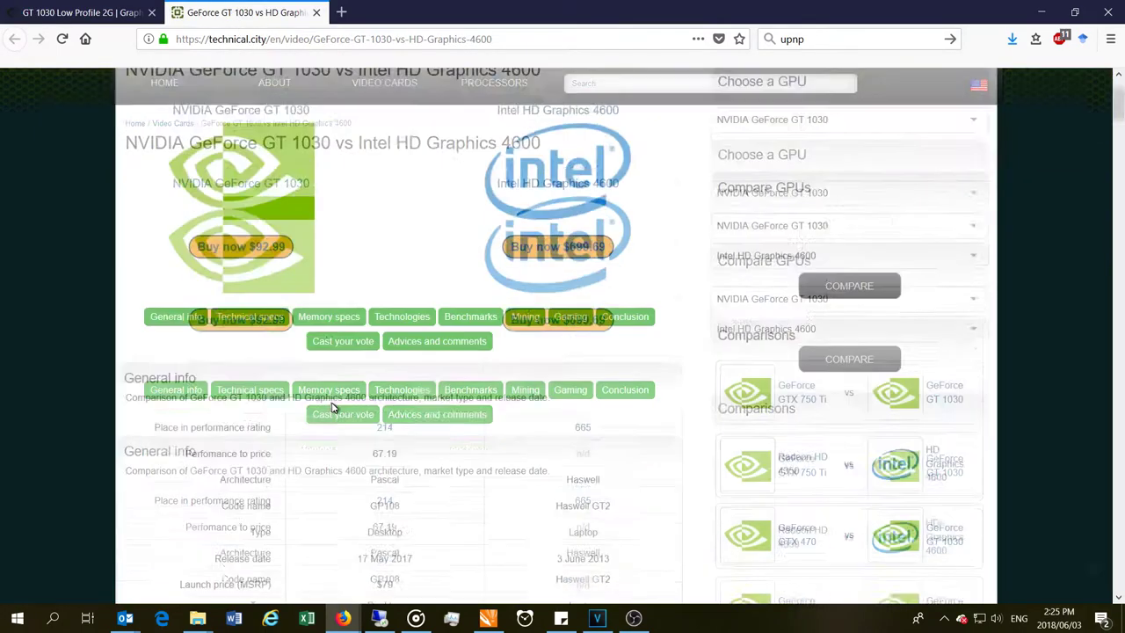
{"action": "scroll", "coordinate": [360, 395], "scroll_direction": "down", "scroll_amount": 8}
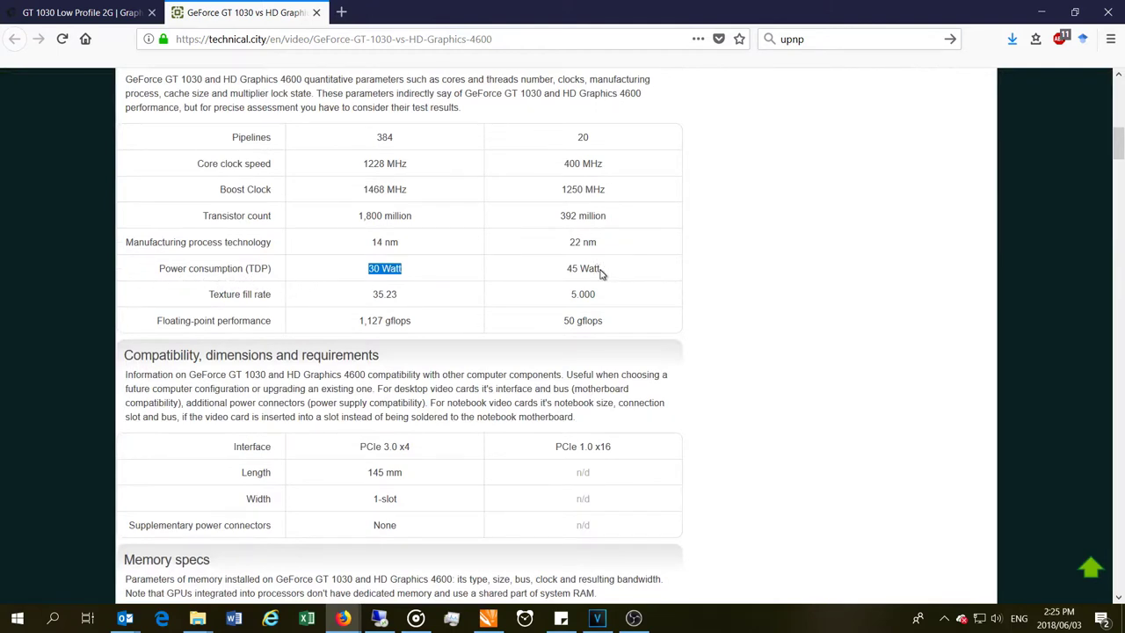
{"action": "scroll", "coordinate": [492, 311], "scroll_direction": "up", "scroll_amount": 3}
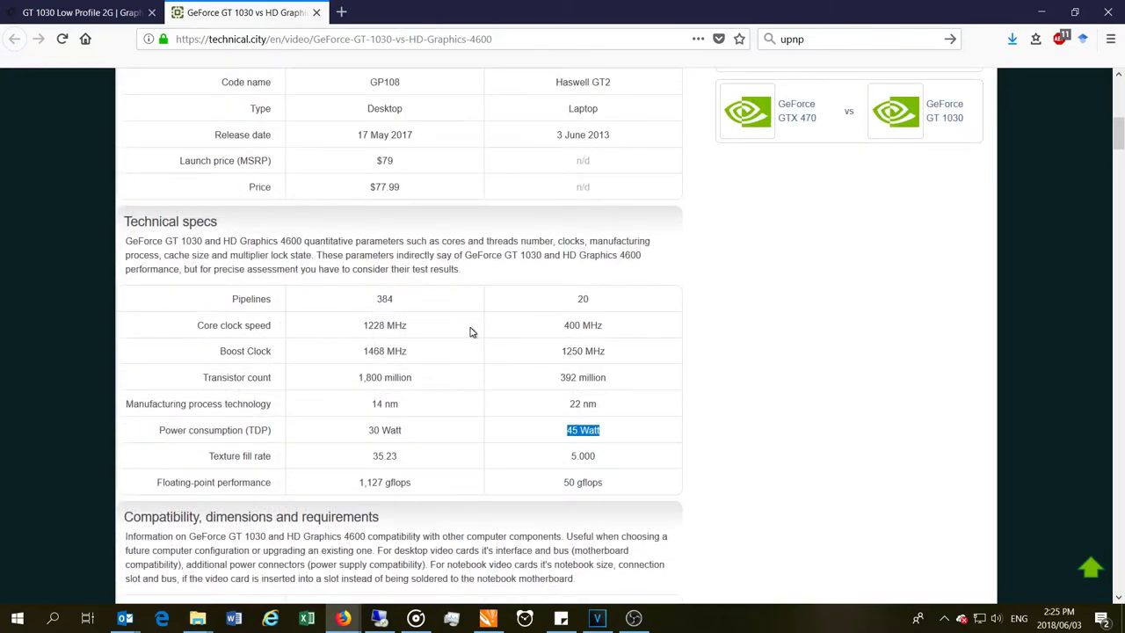
{"action": "scroll", "coordinate": [470, 331], "scroll_direction": "up", "scroll_amount": 10}
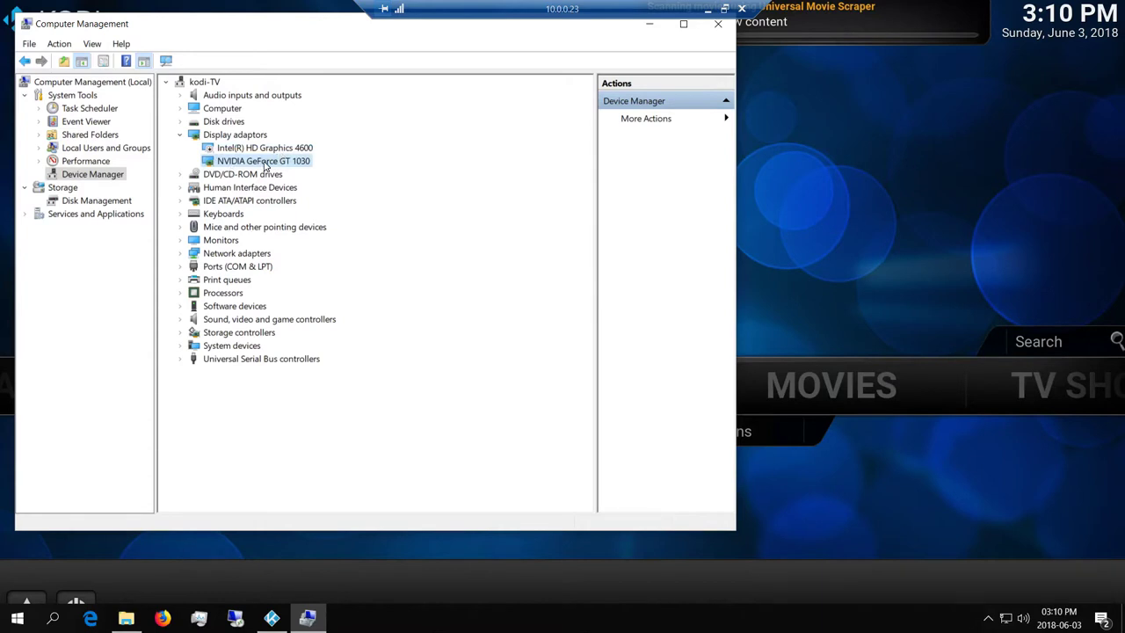
- Close Computer Management to reveal Kodi and go to its movies library
{"action": "left_click", "coordinate": [796, 187]}
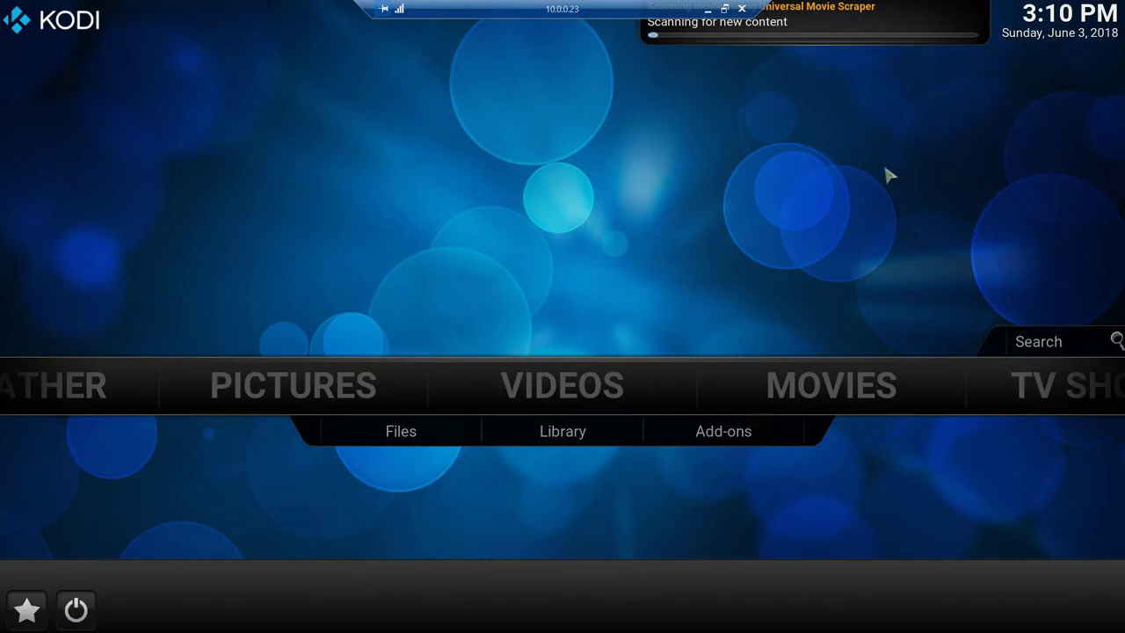
{"action": "left_click", "coordinate": [488, 409]}
- Open Bad Santa 2's info in Kodi, play it from the beginning, and bring up Start
{"action": "key", "text": "i"}
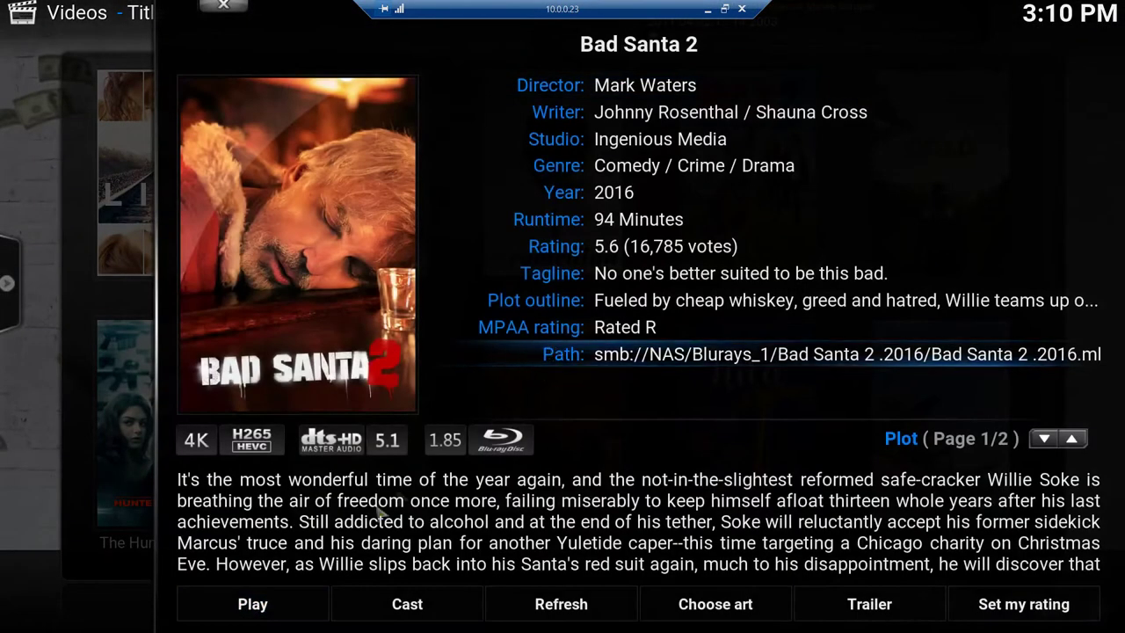
{"action": "left_click", "coordinate": [262, 615]}
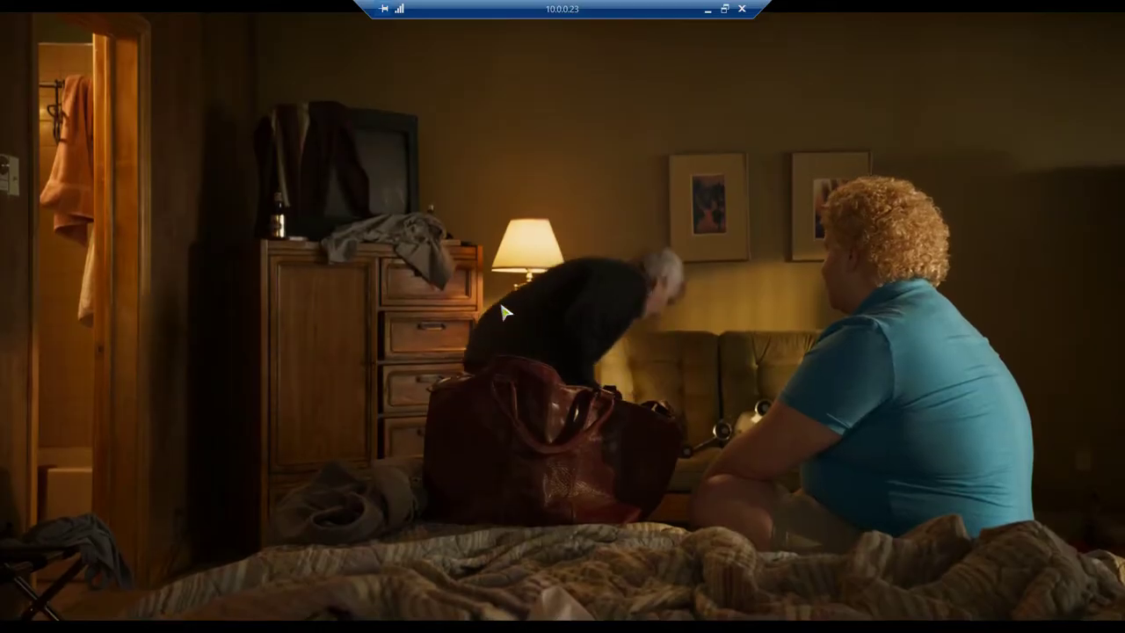
{"action": "key", "text": "super"}
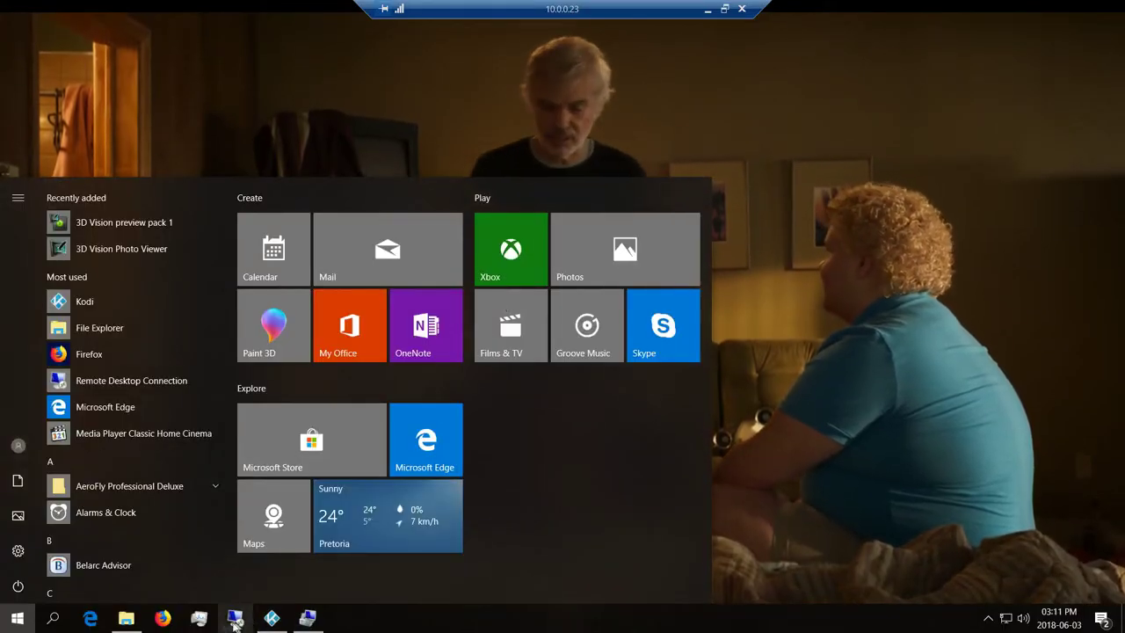
- Check the Kodi process's roughly 24% GPU video-decode load in Task Manager, then return to the film
{"action": "left_click", "coordinate": [199, 618]}
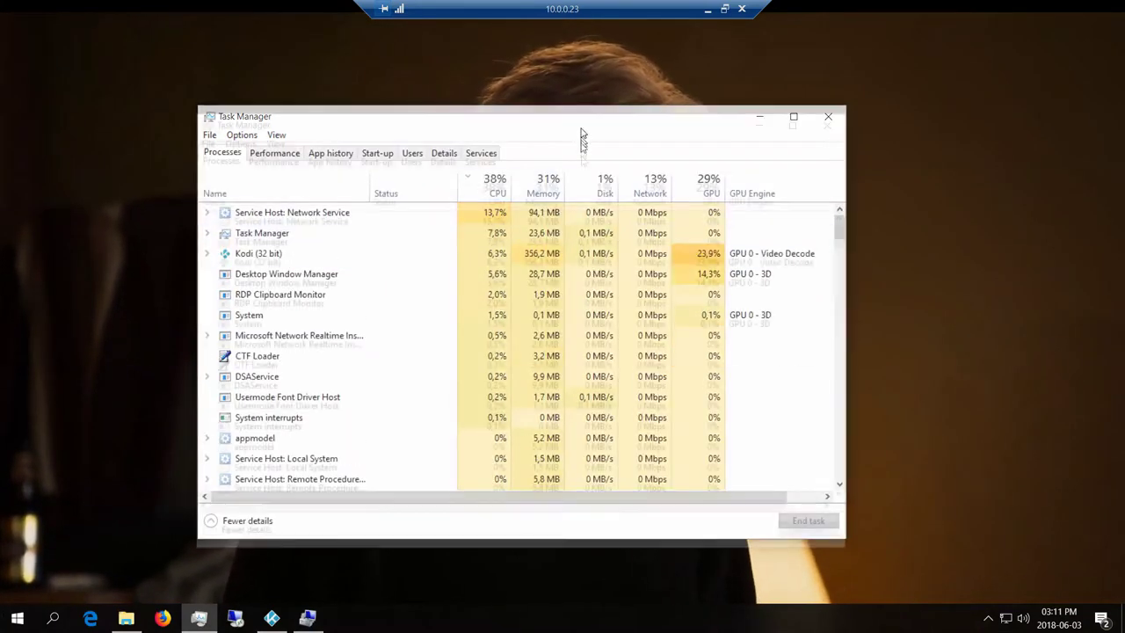
{"action": "left_click_drag", "start_coordinate": [583, 123], "coordinate": [572, 224]}
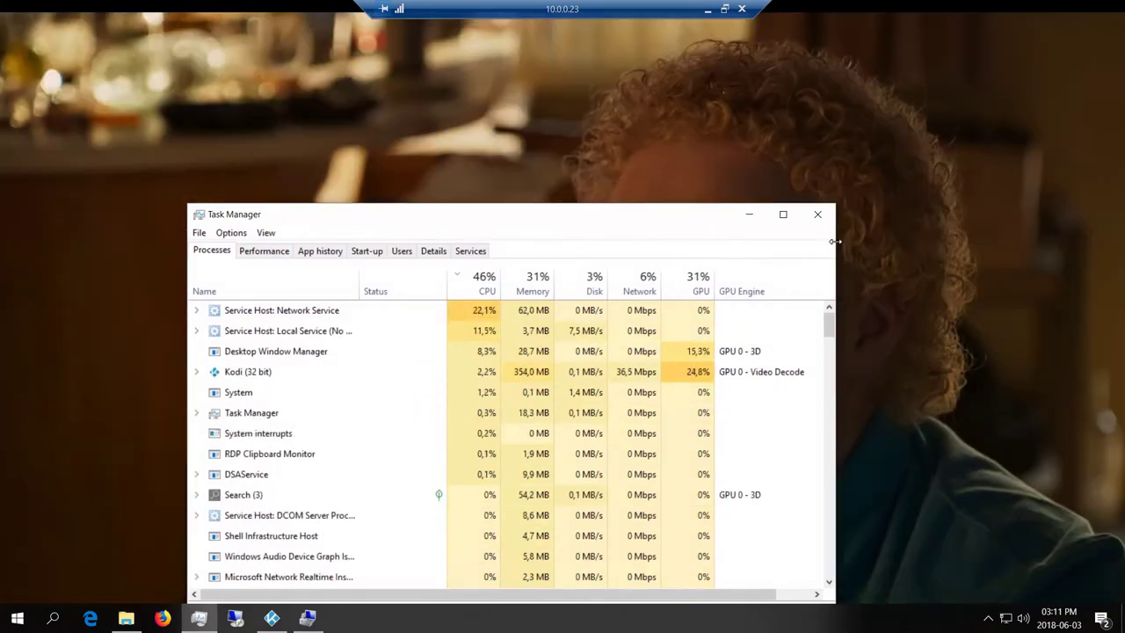
{"action": "mouse_move", "coordinate": [836, 242]}
{"action": "left_mouse_down"}
{"action": "mouse_move", "coordinate": [766, 242]}
{"action": "mouse_move", "coordinate": [825, 242]}
{"action": "left_mouse_up"}
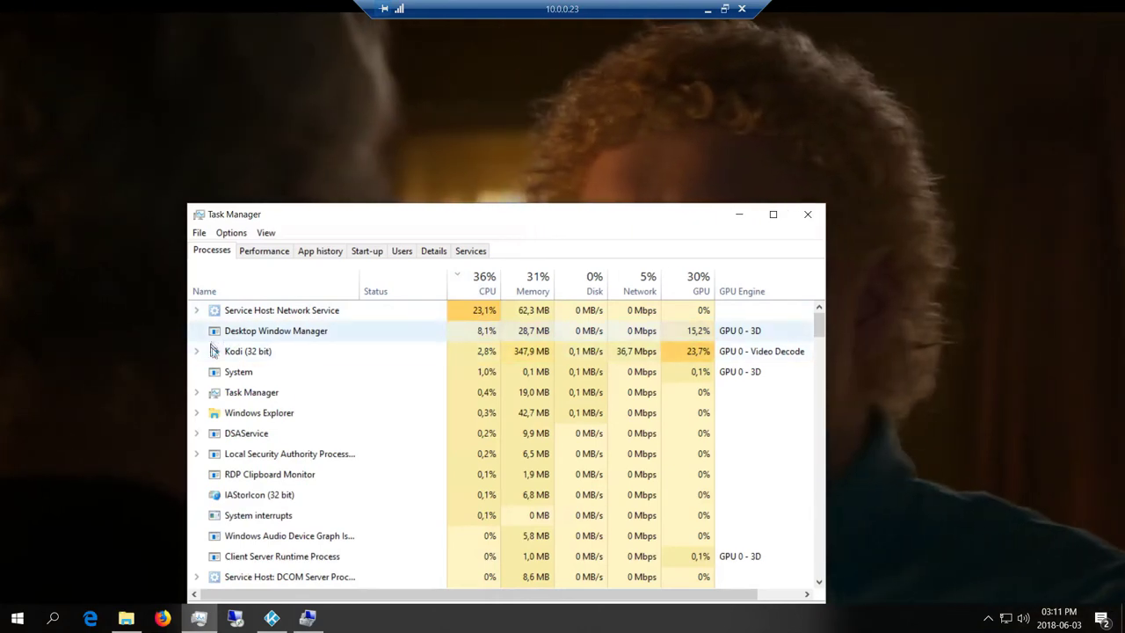
{"action": "left_click", "coordinate": [466, 352]}
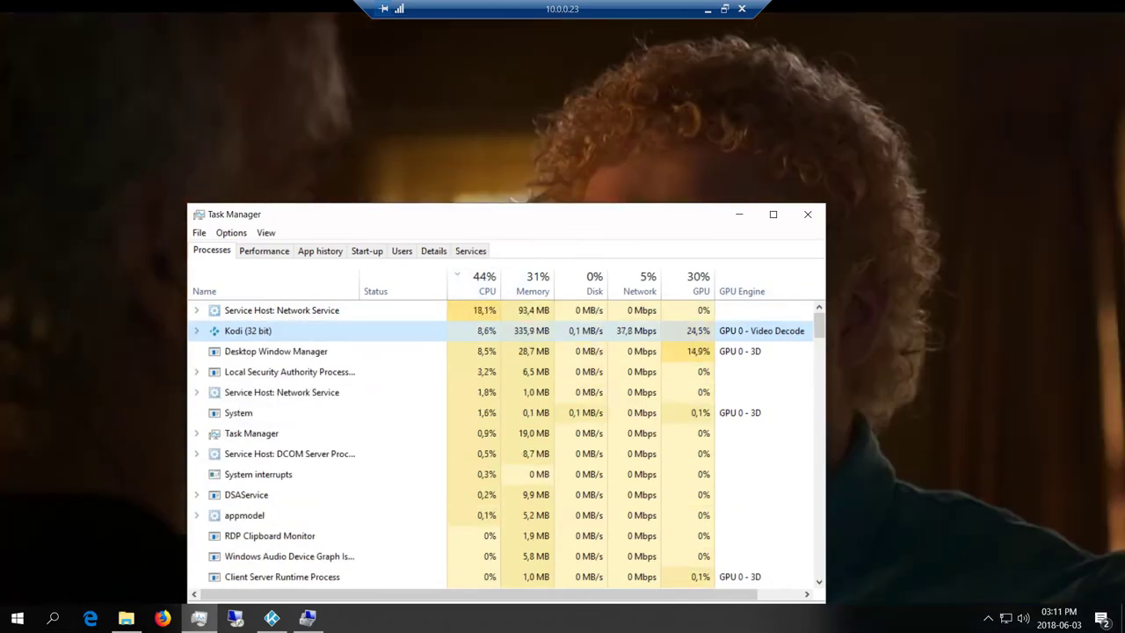
{"action": "left_click", "coordinate": [515, 184]}
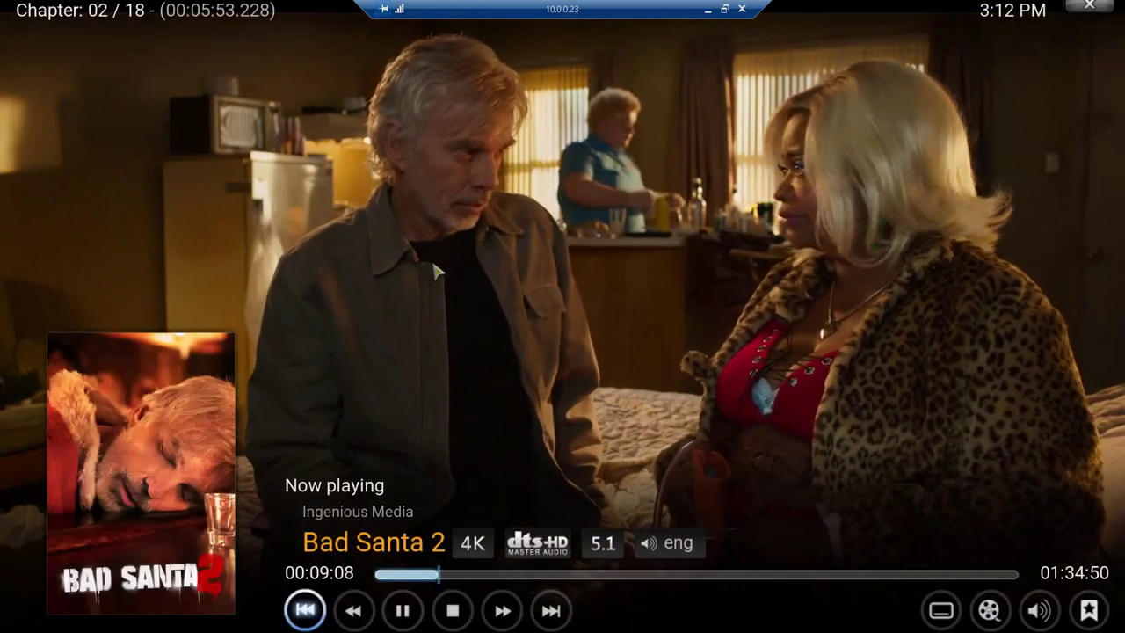
{"action": "key", "text": "Left"}
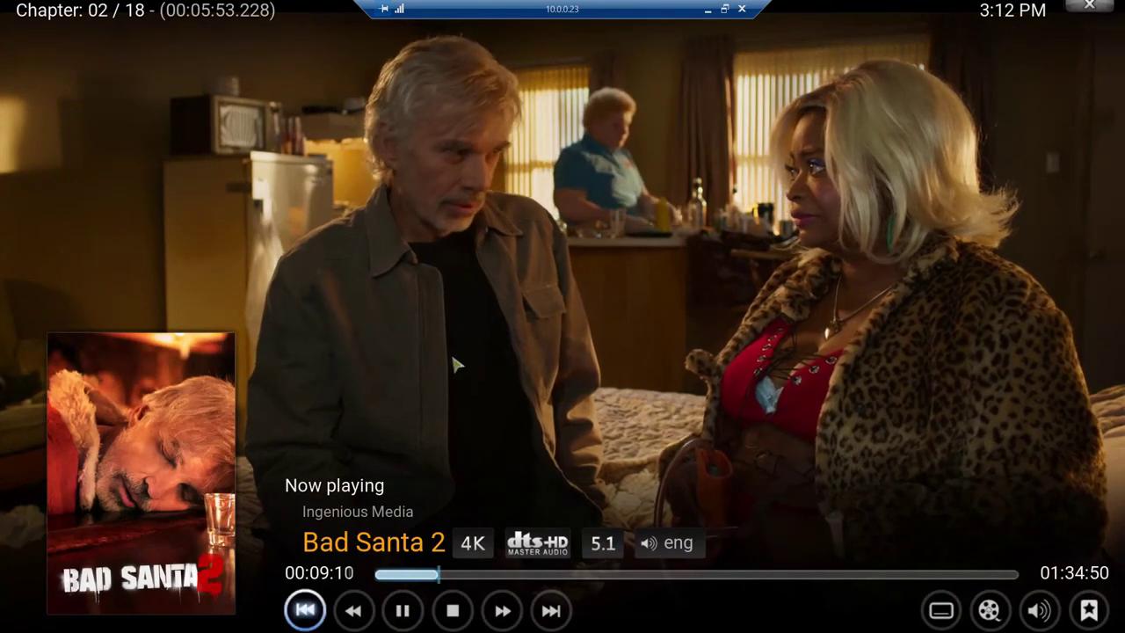
- Stop Bad Santa 2, go to Kodi's home screen and power options, then open the Start menu
{"action": "left_click", "coordinate": [452, 615]}
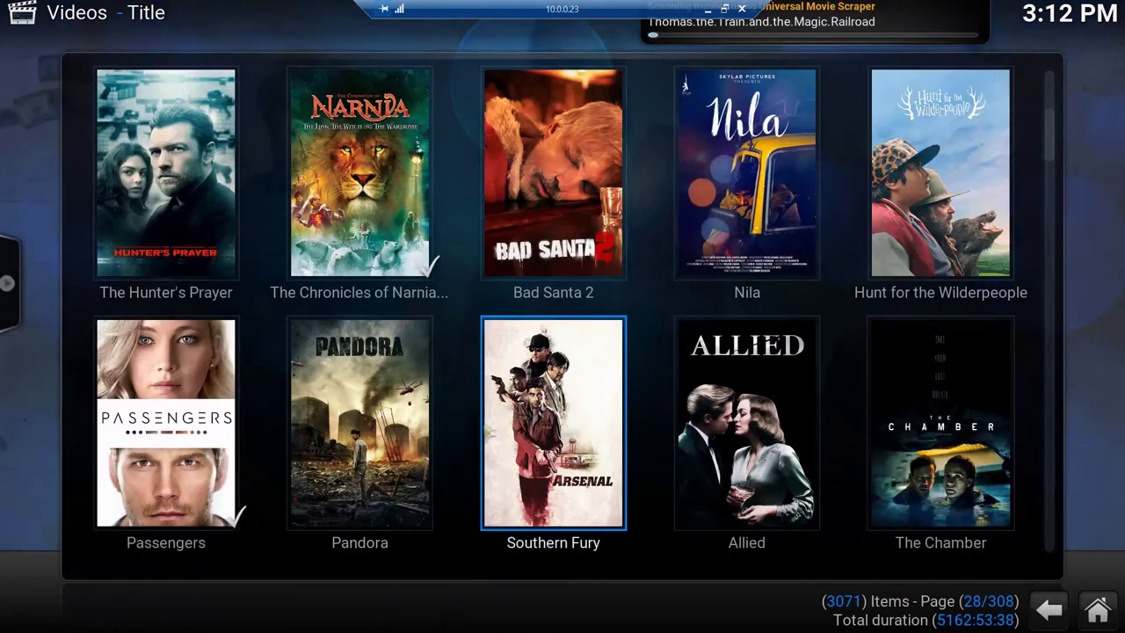
{"action": "key", "text": "Right"}
{"action": "key", "text": "Right"}
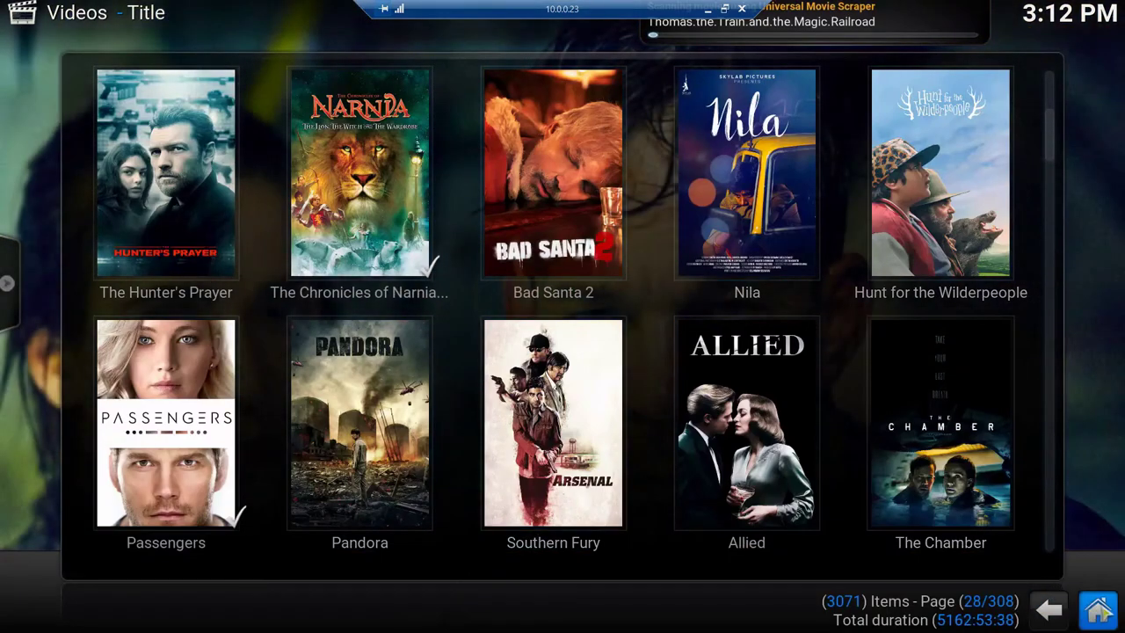
{"action": "left_click", "coordinate": [1098, 609]}
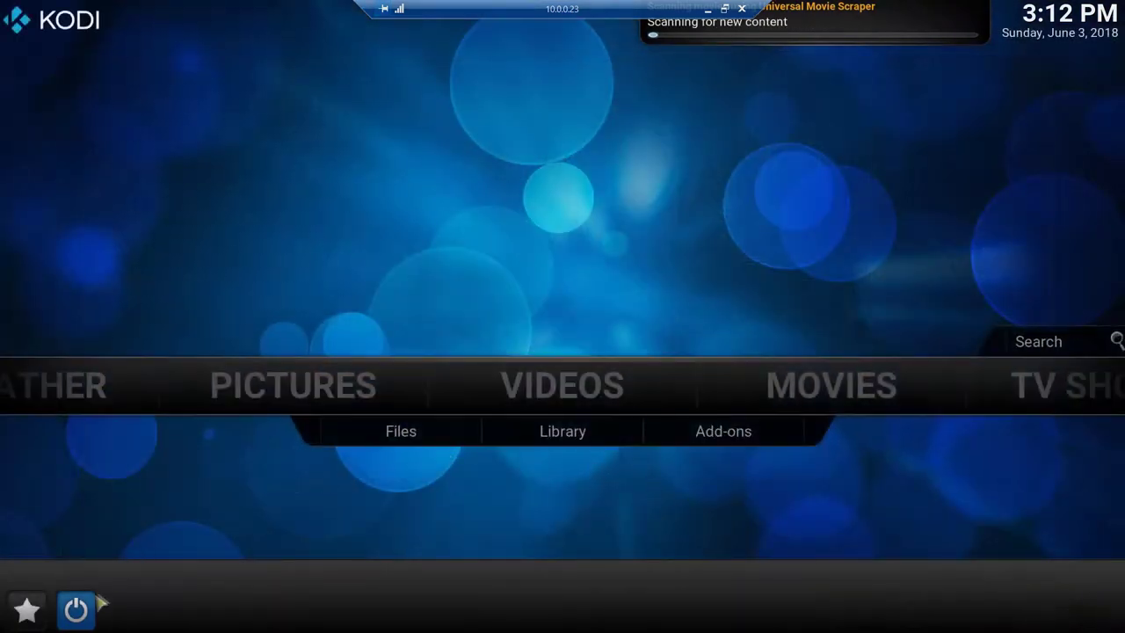
{"action": "left_click", "coordinate": [75, 609]}
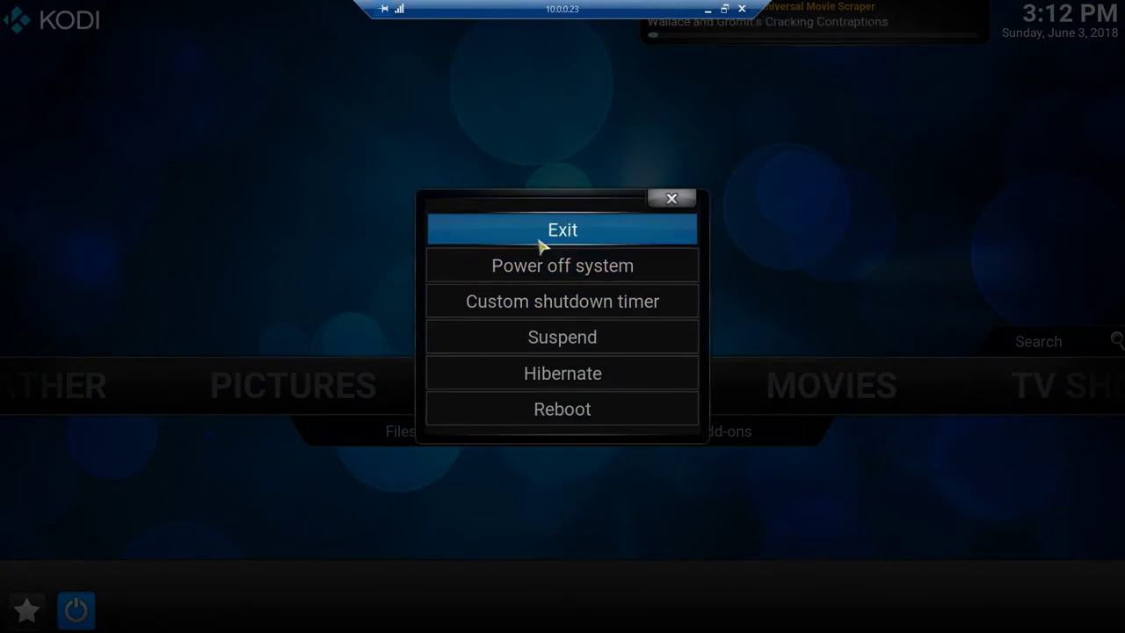
{"action": "key", "text": "super"}
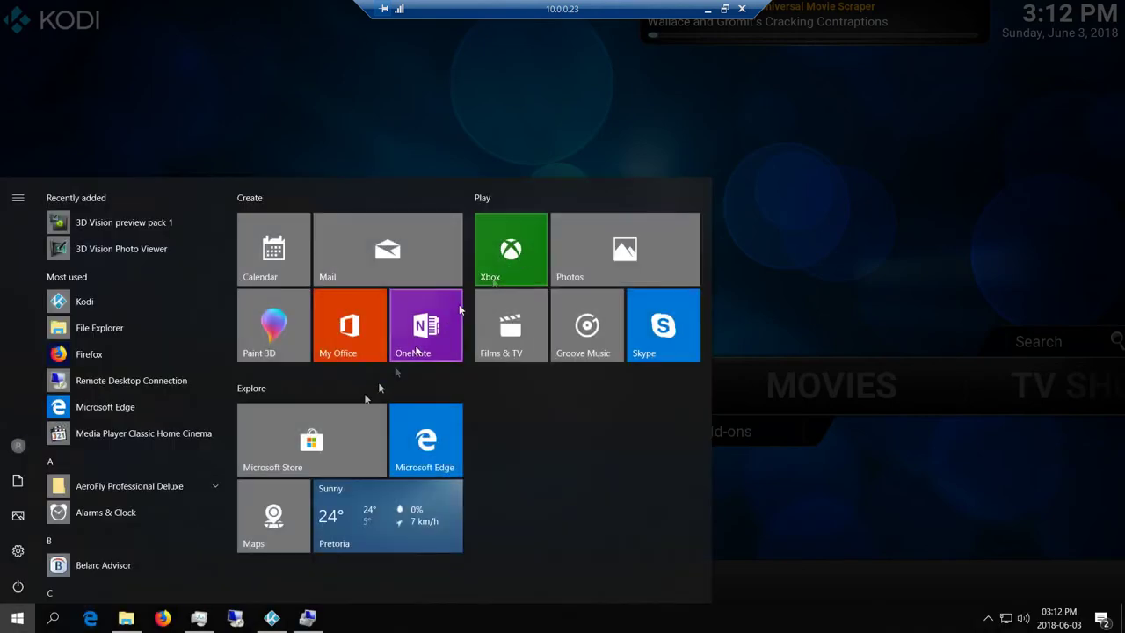
- Open a maximized File Explorer on the NAS Blurays_1 share
{"action": "left_click", "coordinate": [126, 619]}
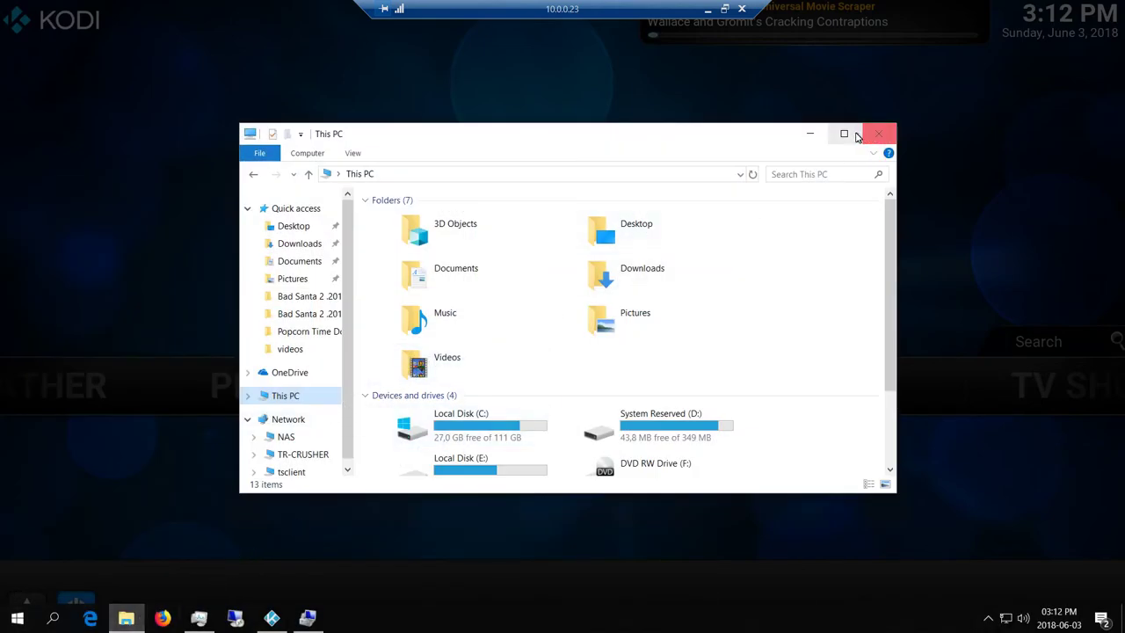
{"action": "left_click", "coordinate": [844, 134]}
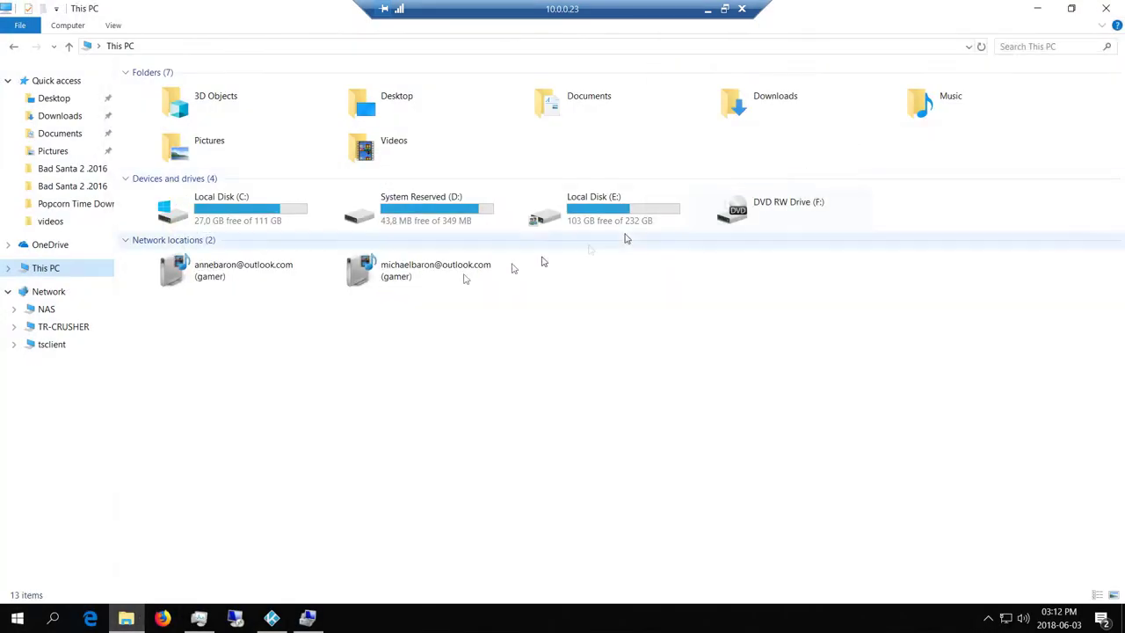
{"action": "left_click", "coordinate": [14, 310]}
{"action": "left_click", "coordinate": [60, 263]}
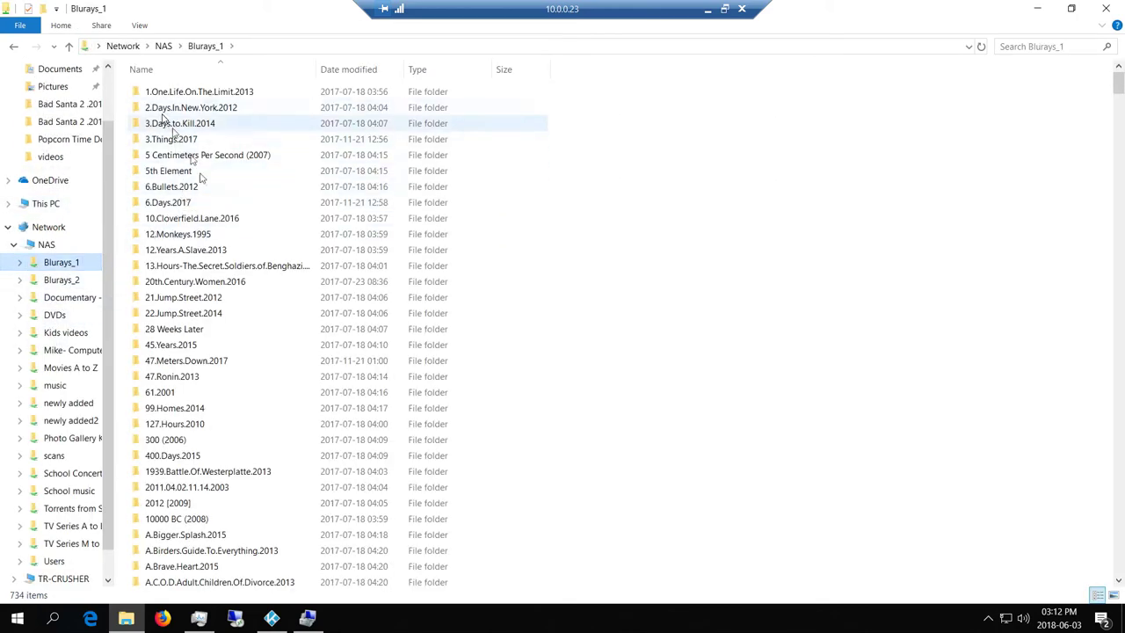
- Open the Bad Santa 2 .2016 folder to play the MKV in Films & TV, with Task Manager in front
{"action": "scroll", "coordinate": [176, 431], "scroll_direction": "down", "scroll_amount": 20}
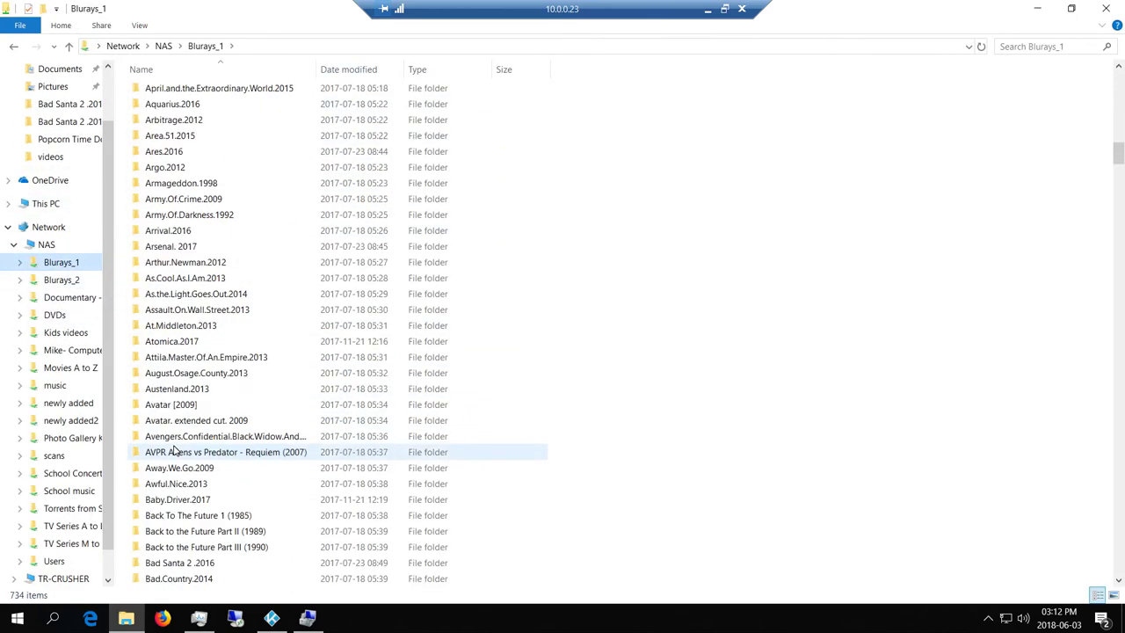
{"action": "scroll", "coordinate": [173, 451], "scroll_direction": "down", "scroll_amount": 10}
{"action": "double_click", "coordinate": [189, 97]}
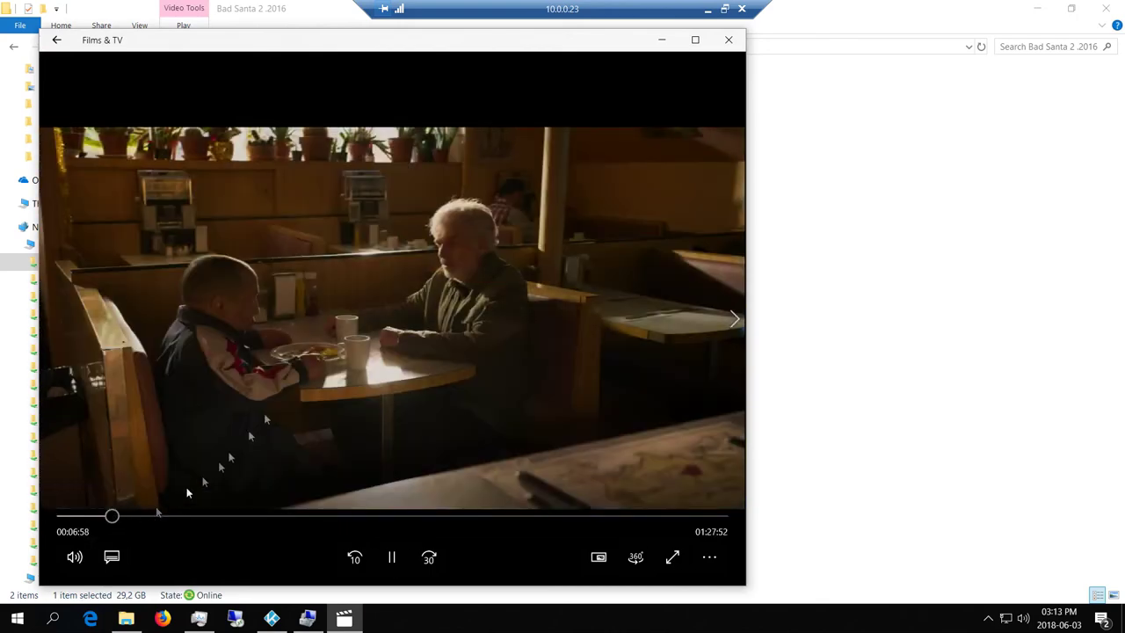
{"action": "left_click", "coordinate": [199, 618]}
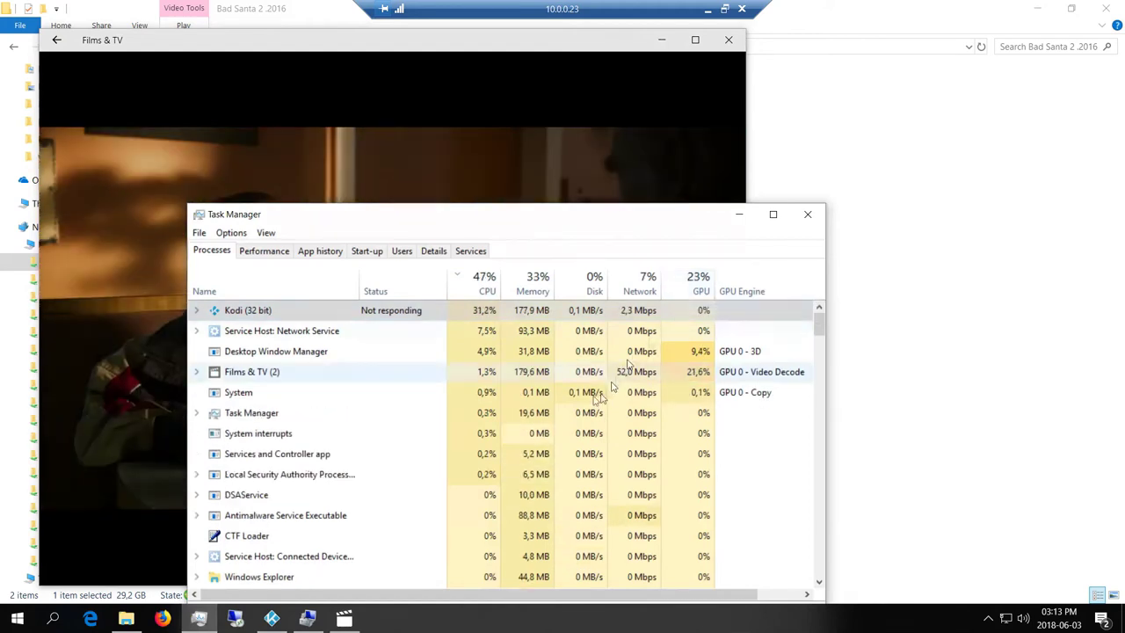
- Force-close the frozen Kodi, then move Task Manager lower right to uncover the playing video
{"action": "right_click", "coordinate": [273, 619]}
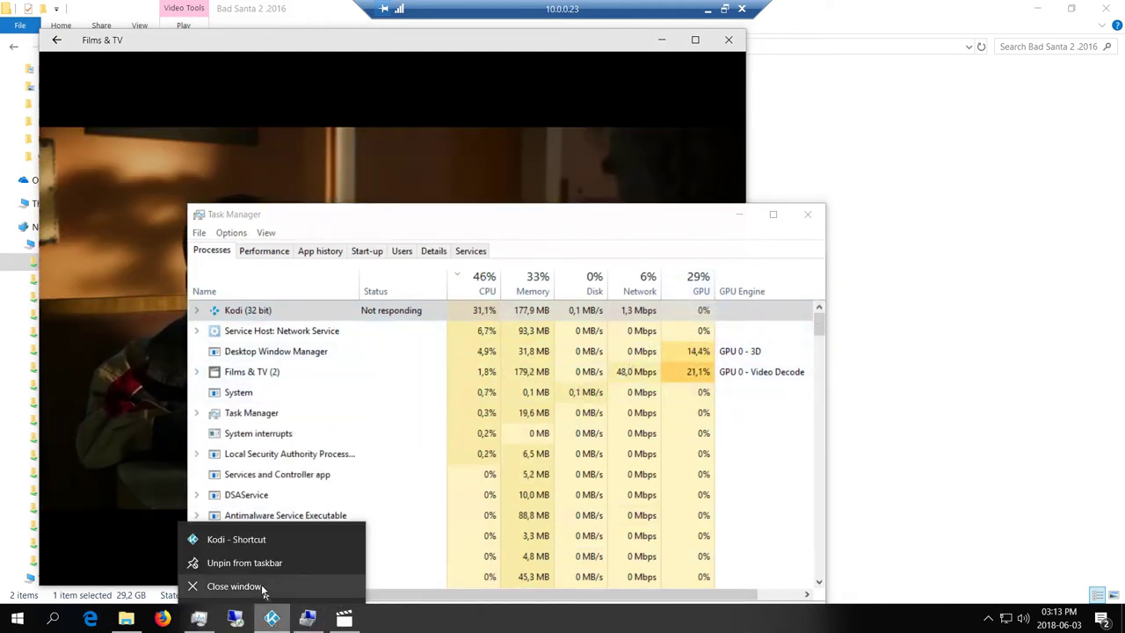
{"action": "left_click", "coordinate": [257, 588]}
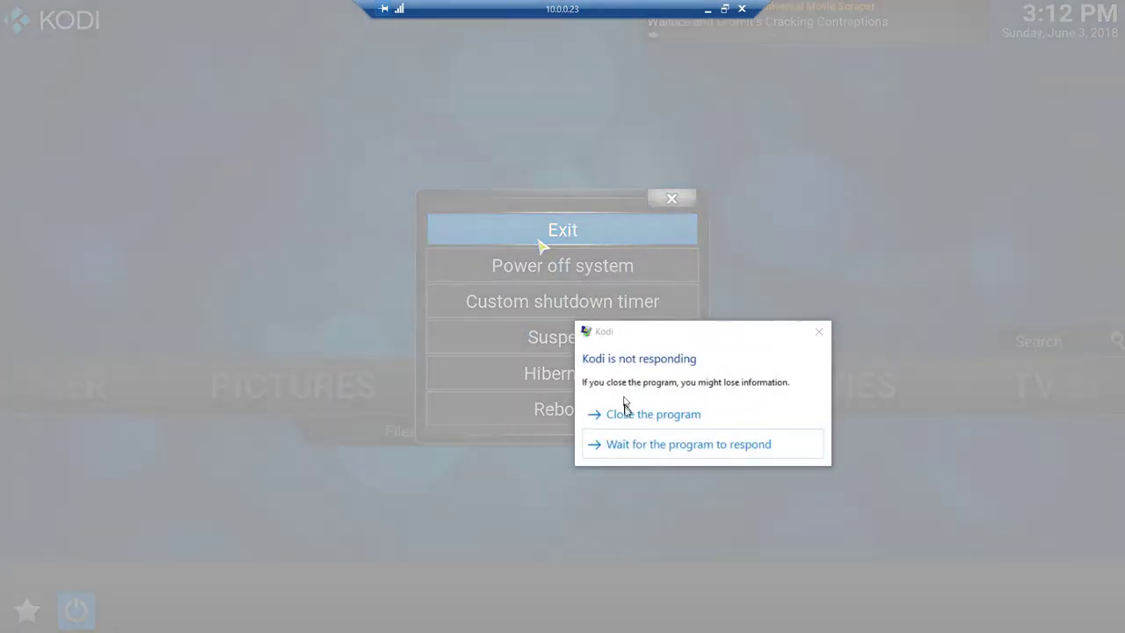
{"action": "left_click", "coordinate": [626, 413]}
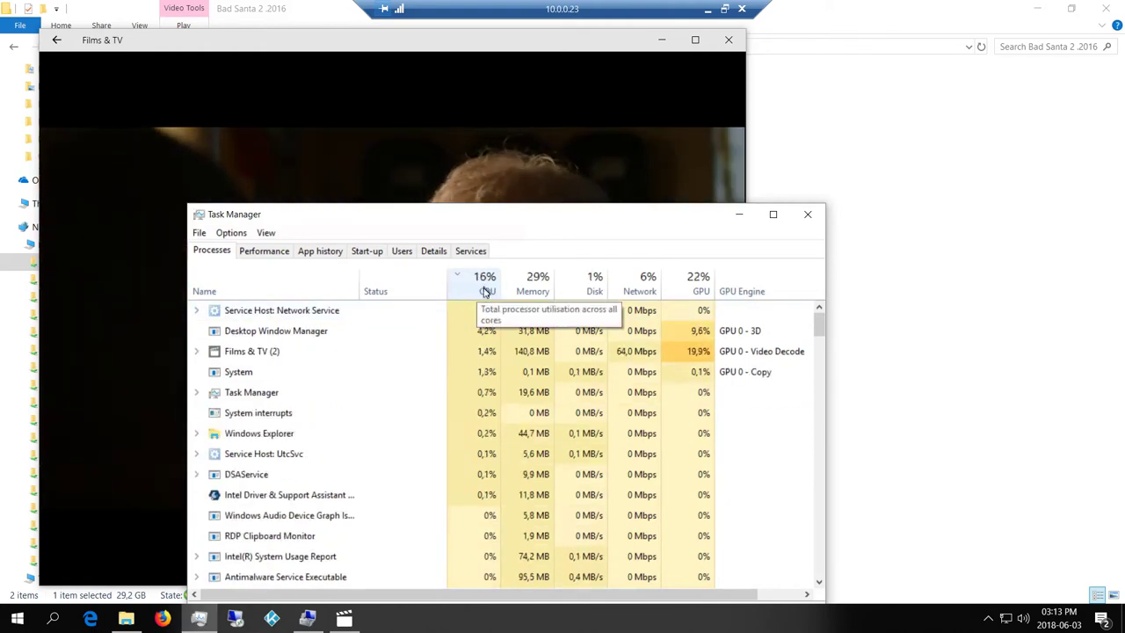
{"action": "left_click_drag", "start_coordinate": [505, 219], "coordinate": [612, 352]}
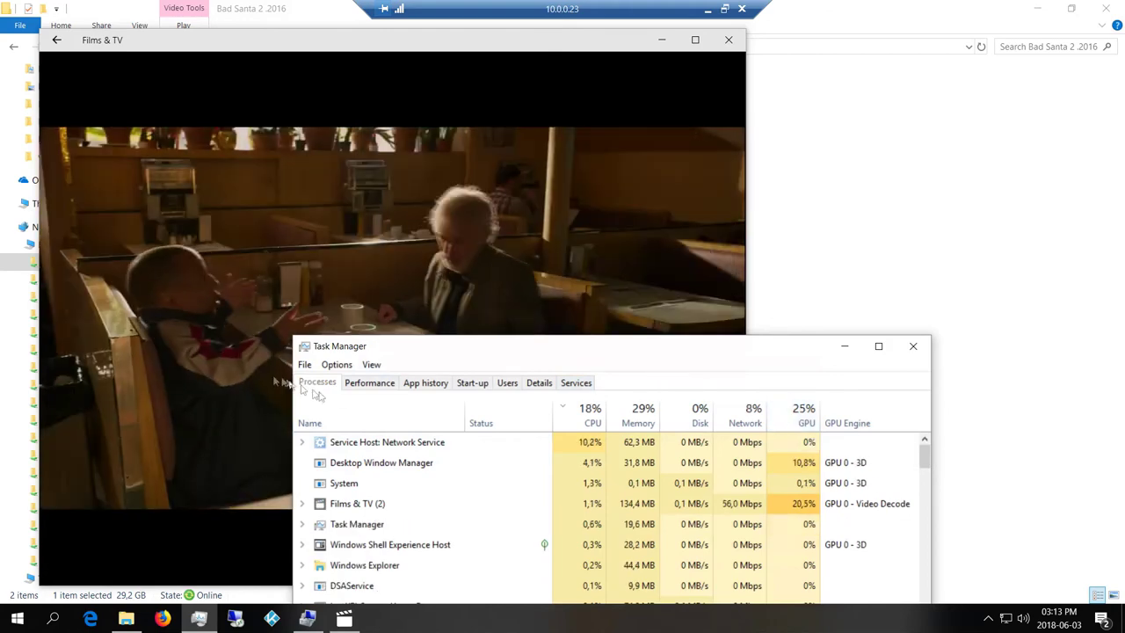
- Replay Bad Santa 2 in Media Player Classic instead of Films & TV, check MPC-HC's load, then close Task Manager
{"action": "left_click", "coordinate": [730, 42]}
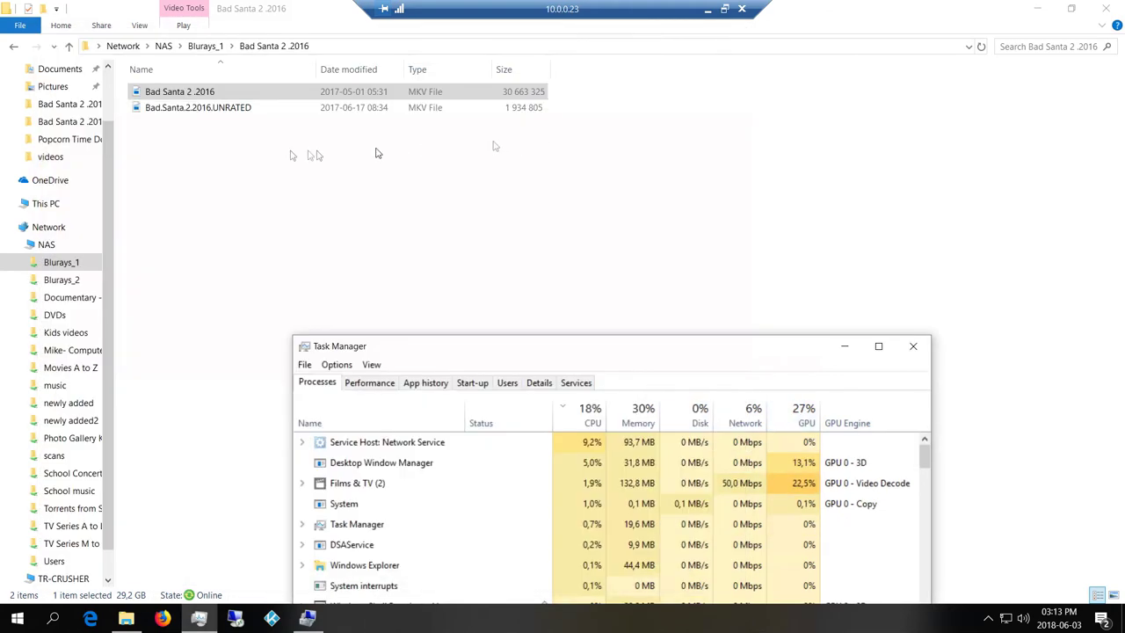
{"action": "right_click", "coordinate": [208, 100]}
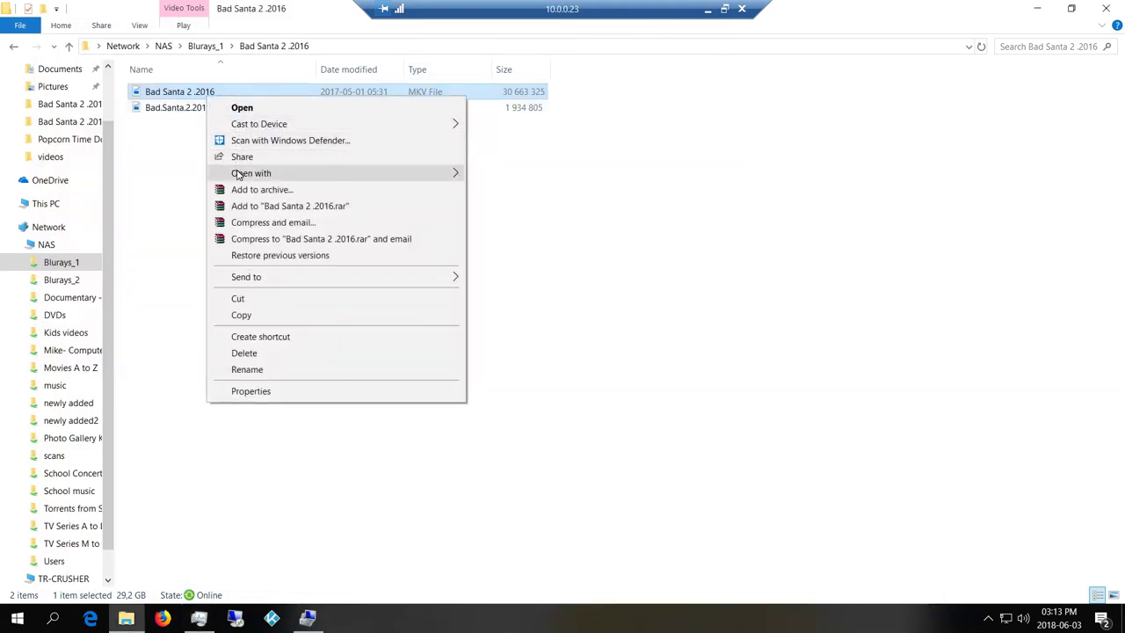
{"action": "mouse_move", "coordinate": [359, 176]}
{"action": "left_click", "coordinate": [526, 192]}
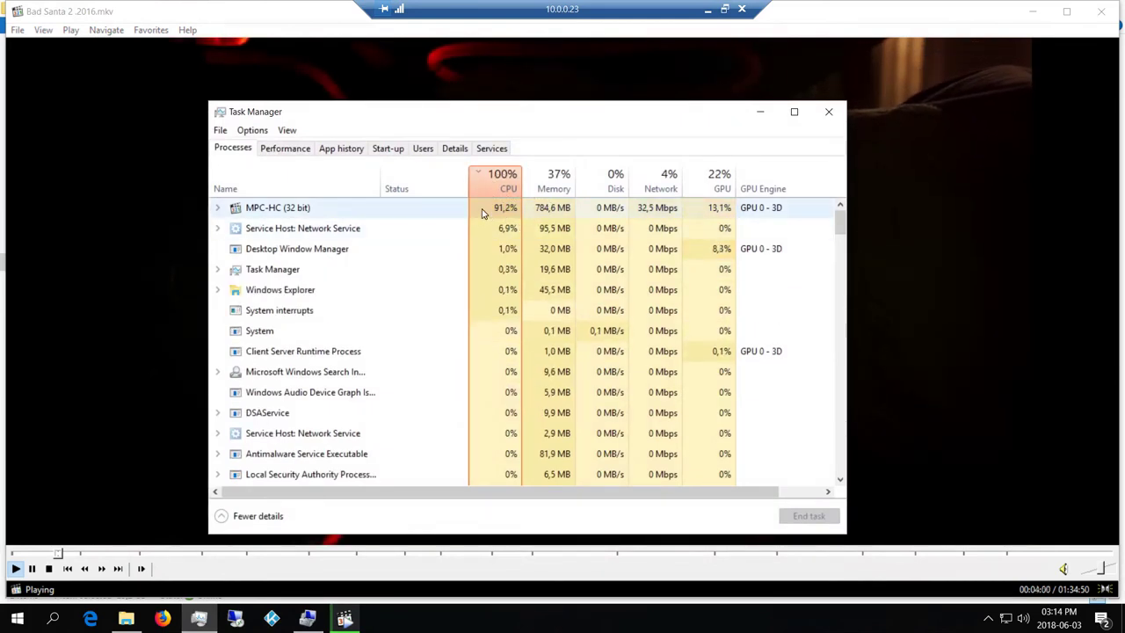
{"action": "double_click", "coordinate": [303, 213]}
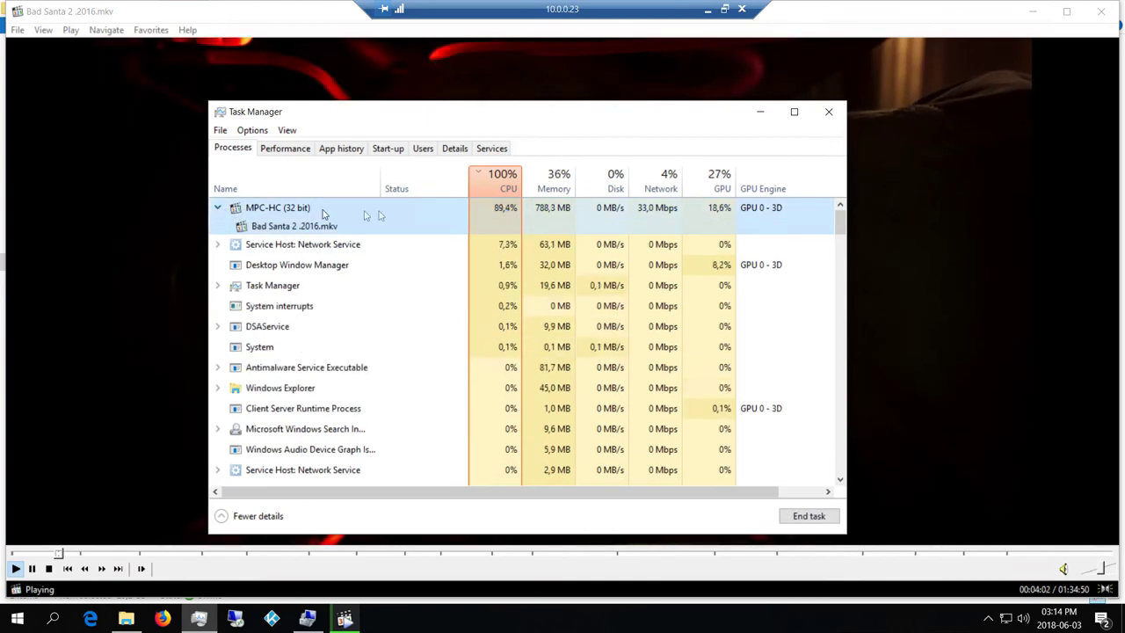
{"action": "left_click", "coordinate": [827, 113]}
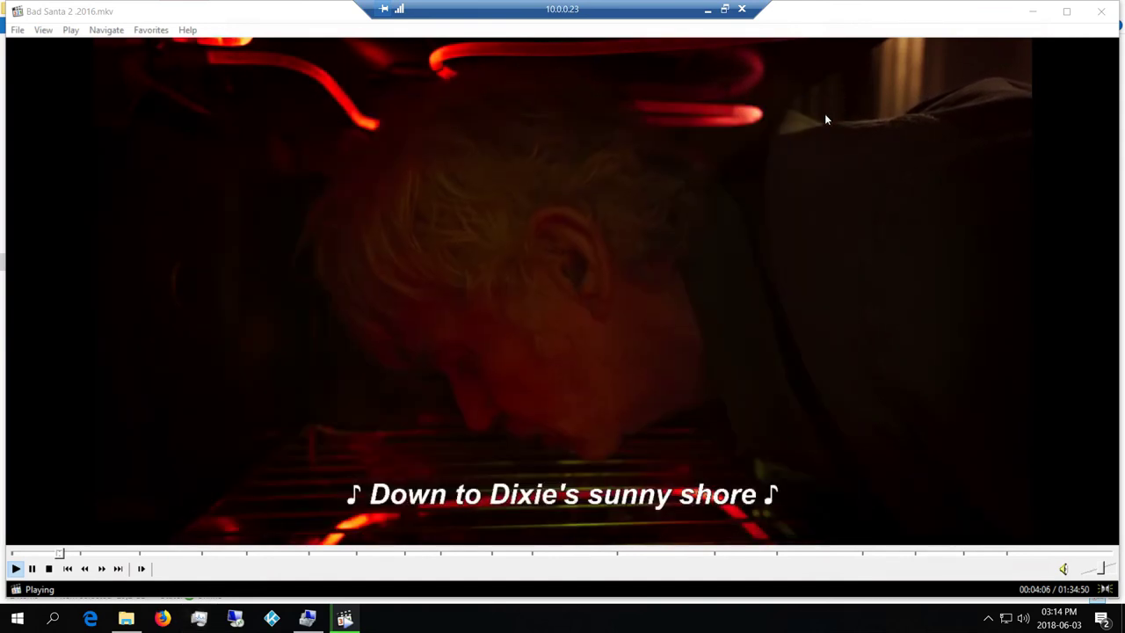
- Close Media Player Classic, search Firefox for 'windows media play home cinema 64' and open the cnet result
{"action": "left_click", "coordinate": [1106, 14]}
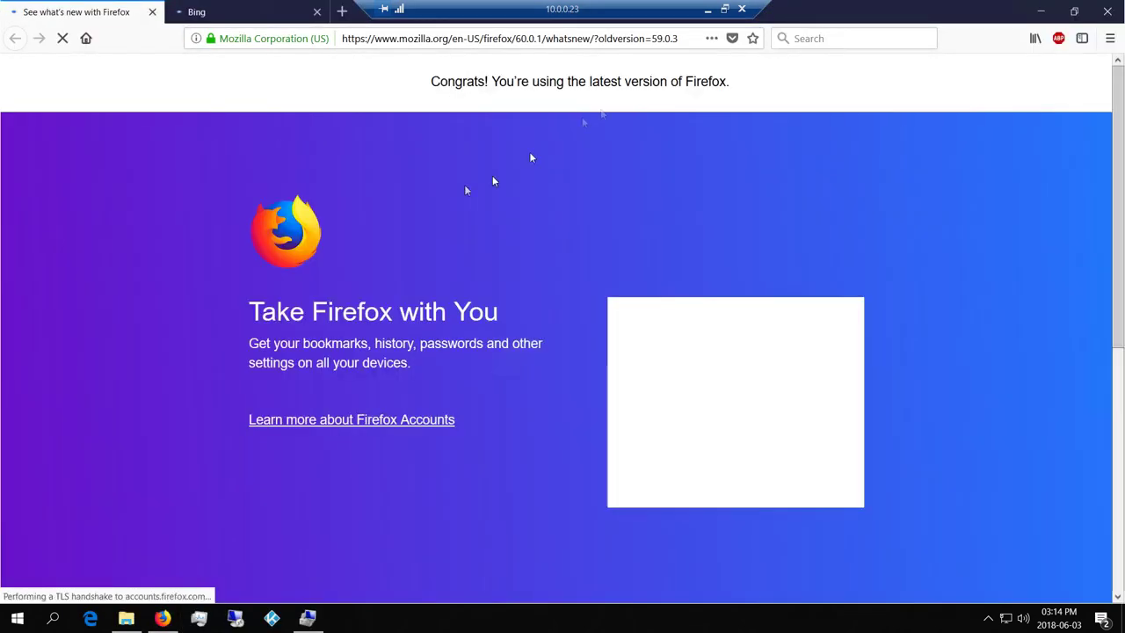
{"action": "left_click", "coordinate": [837, 39]}
{"action": "type", "text": "win"}
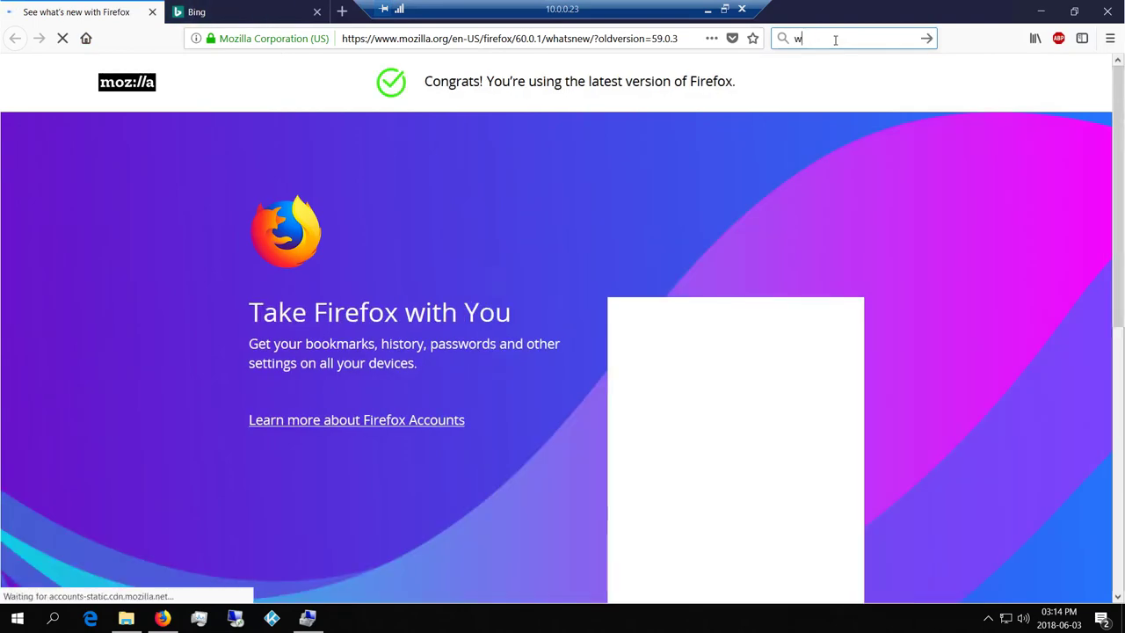
{"action": "type", "text": "dows media play home cinema 64"}
{"action": "key", "text": "Return"}
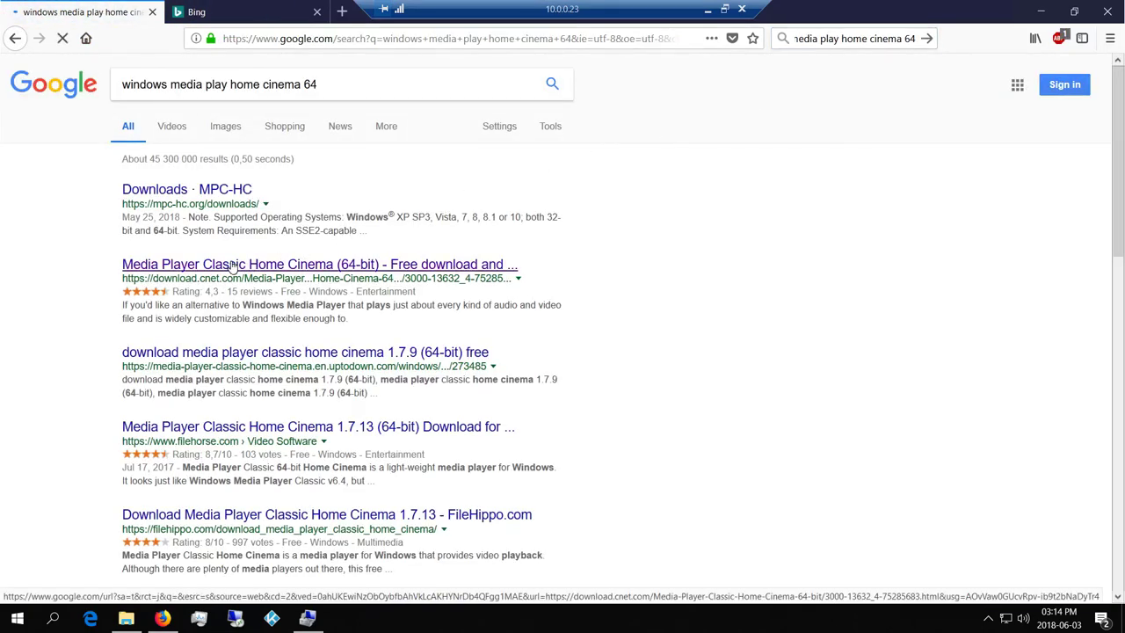
{"action": "left_click", "coordinate": [234, 267]}
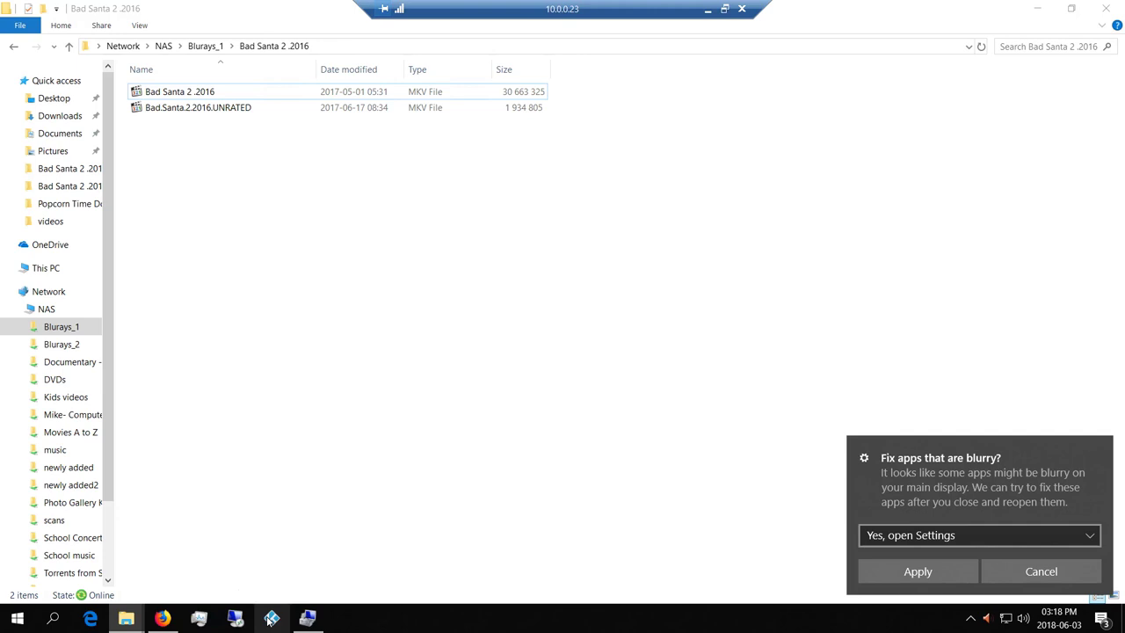
- Relaunch Kodi from its taskbar icon
{"action": "left_click", "coordinate": [272, 619]}
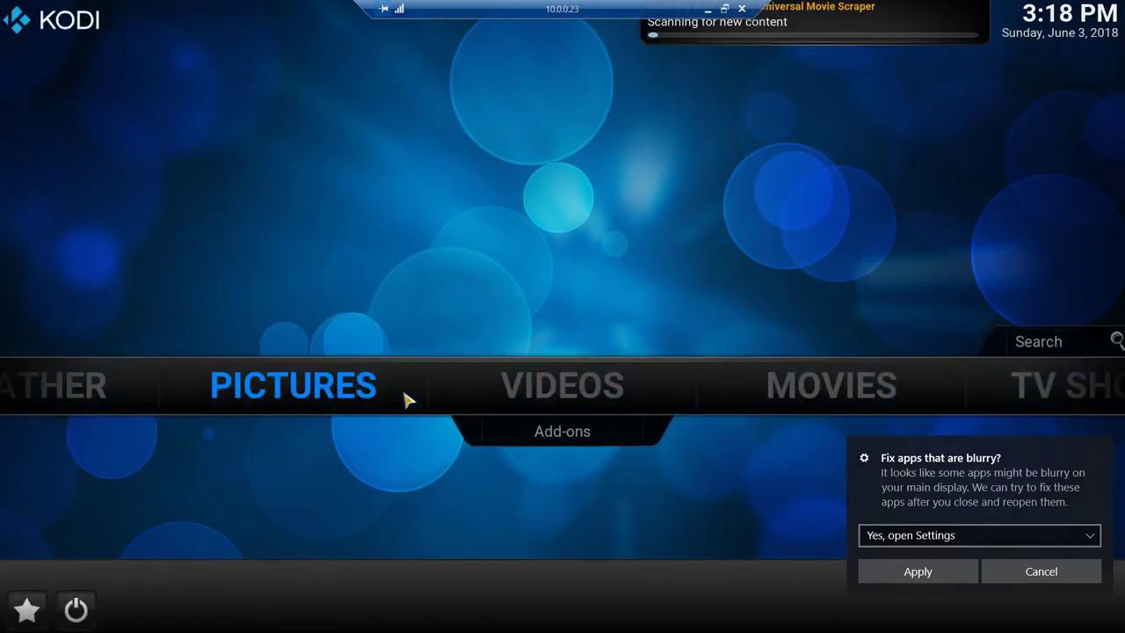